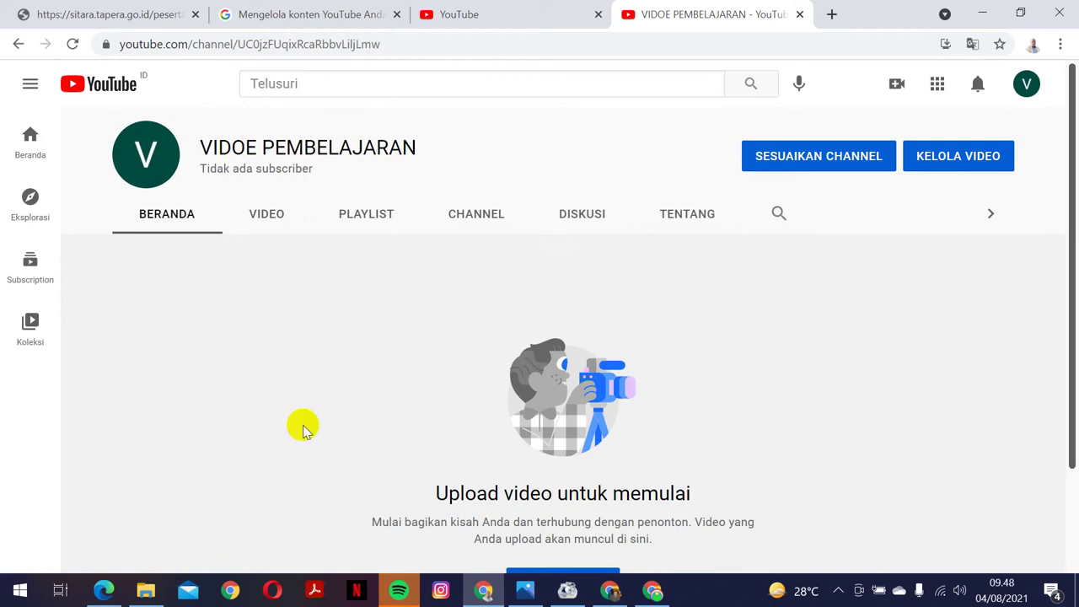
Step: In the other browser window, view all channels under the Sahabat Pembelajar account, then return to the VIDOE PEMBELAJARAN channel page
left_click(654, 592)
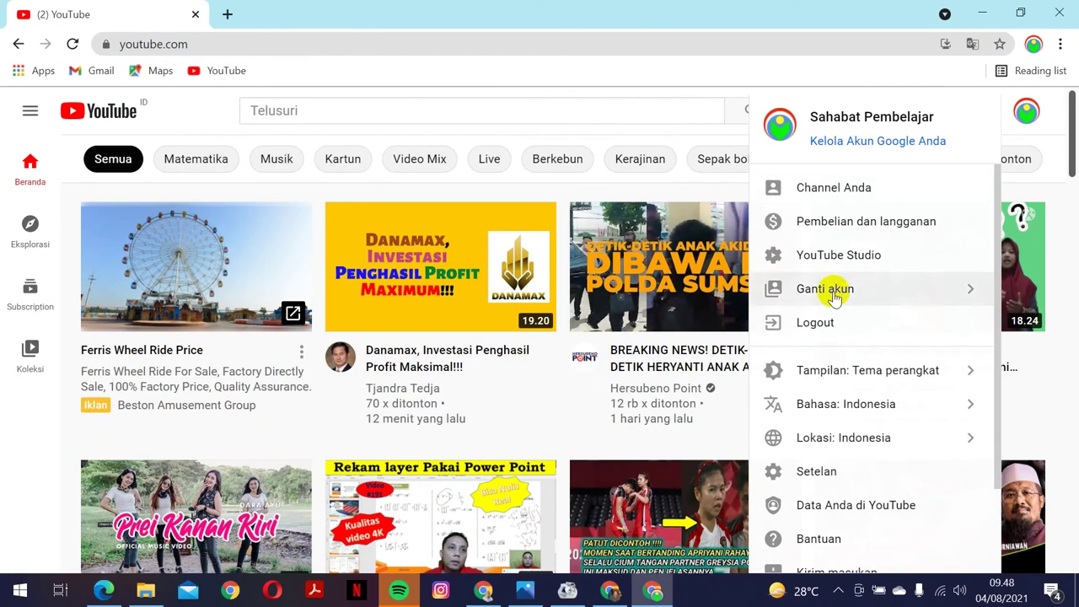
left_click(833, 292)
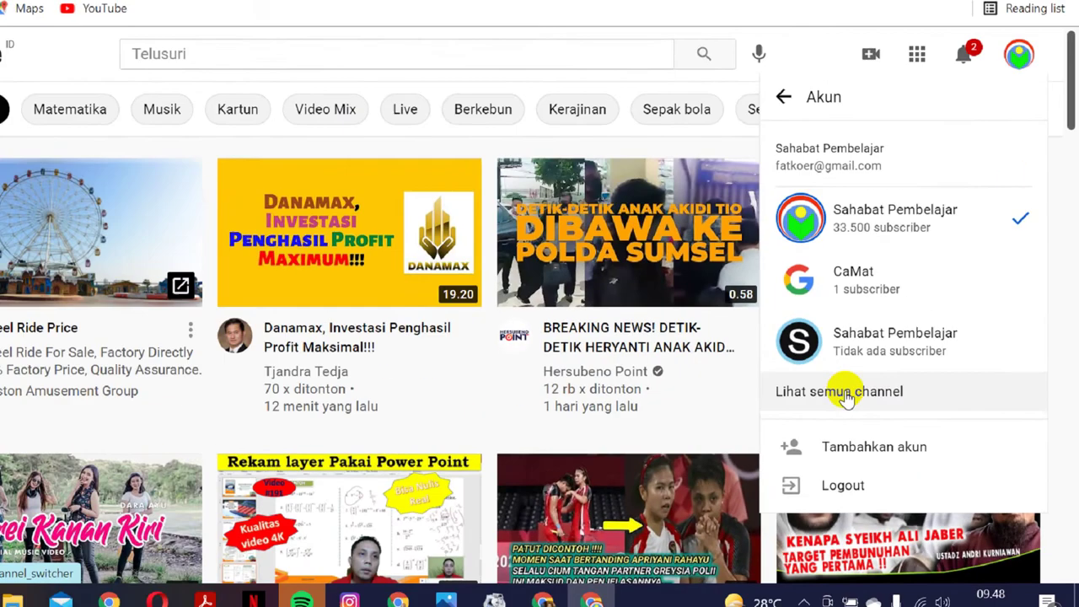
left_click(874, 407)
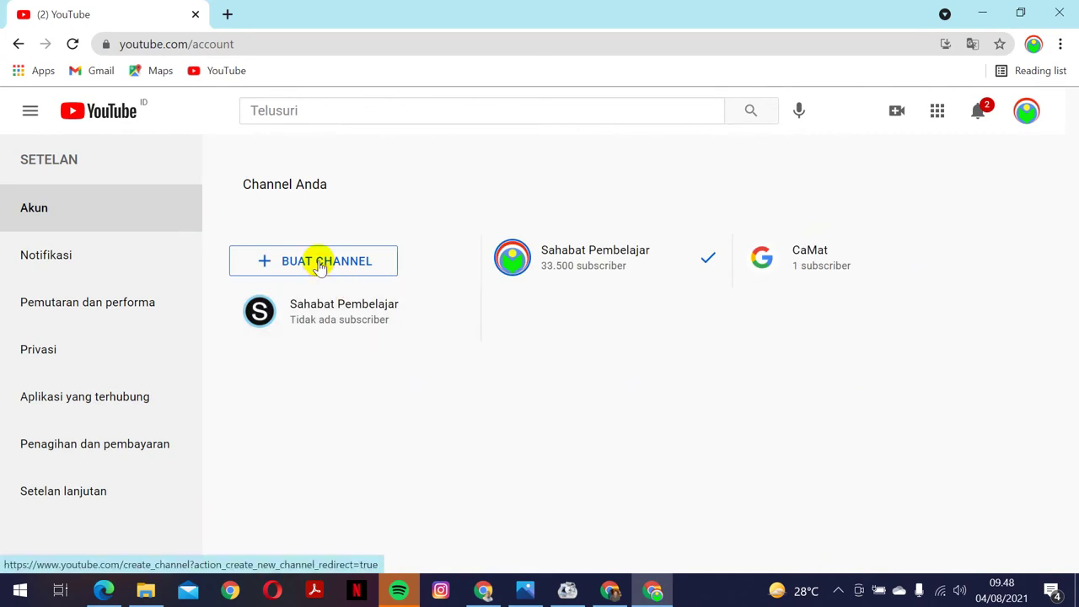
left_click(1022, 114)
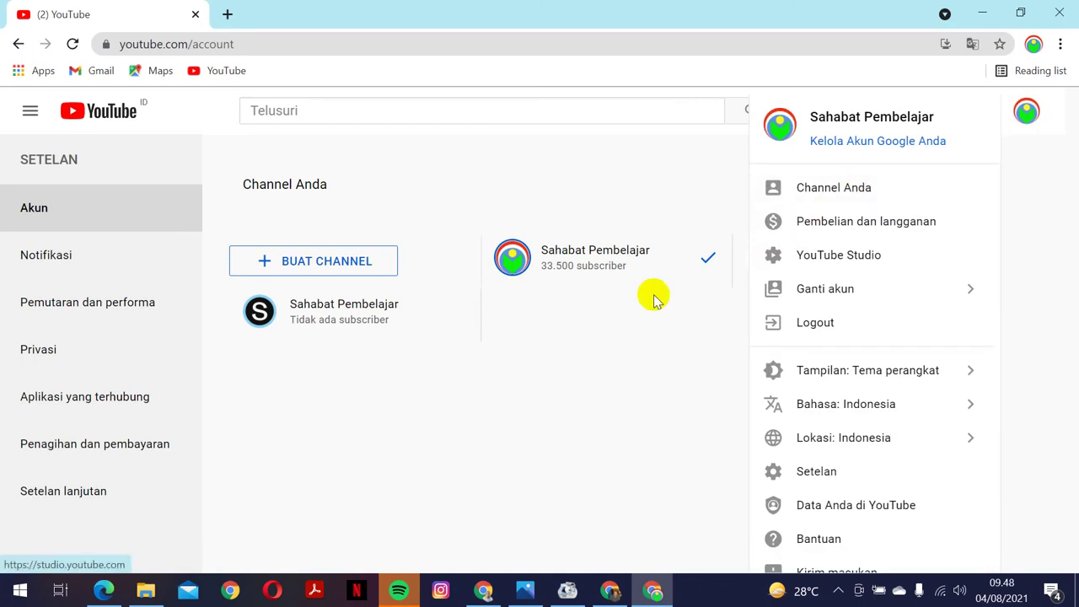
left_click(430, 448)
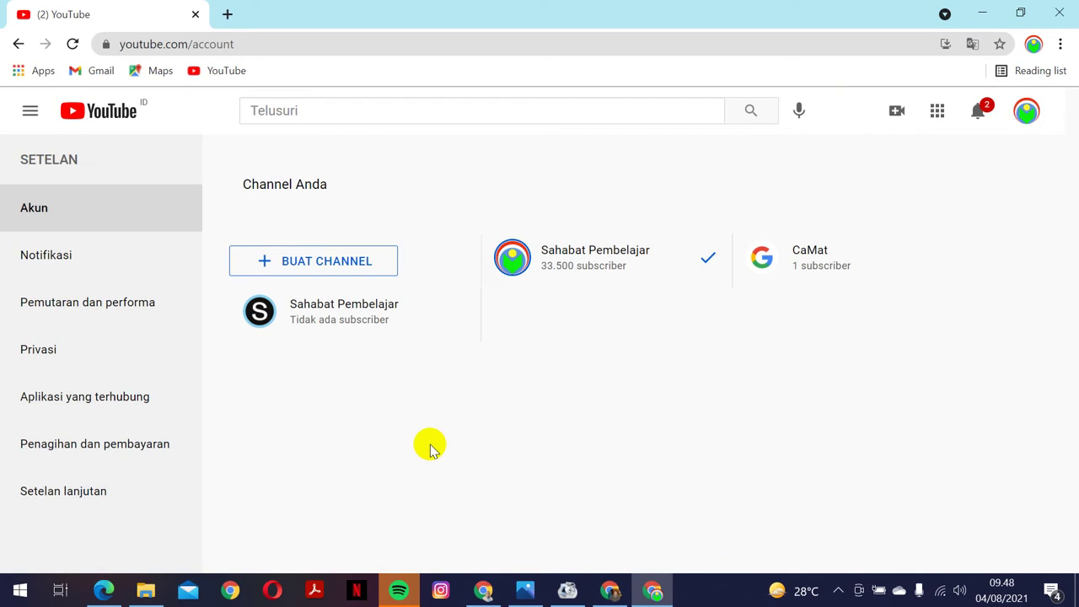
left_click(483, 590)
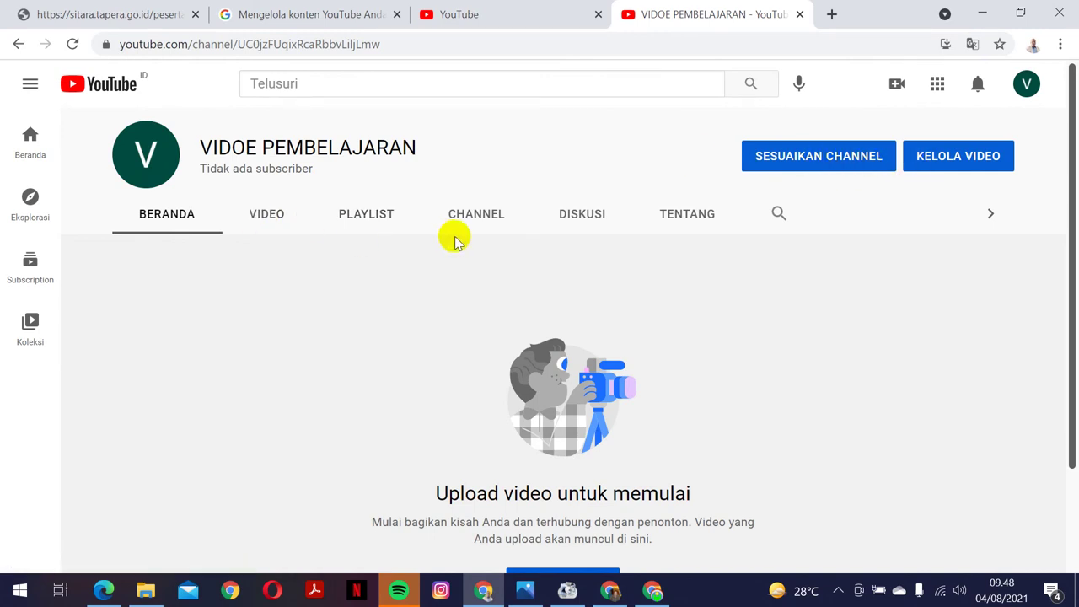
Step: Open customization for the VIDOE PEMBELAJARAN channel and look through its layout sections
left_click(797, 159)
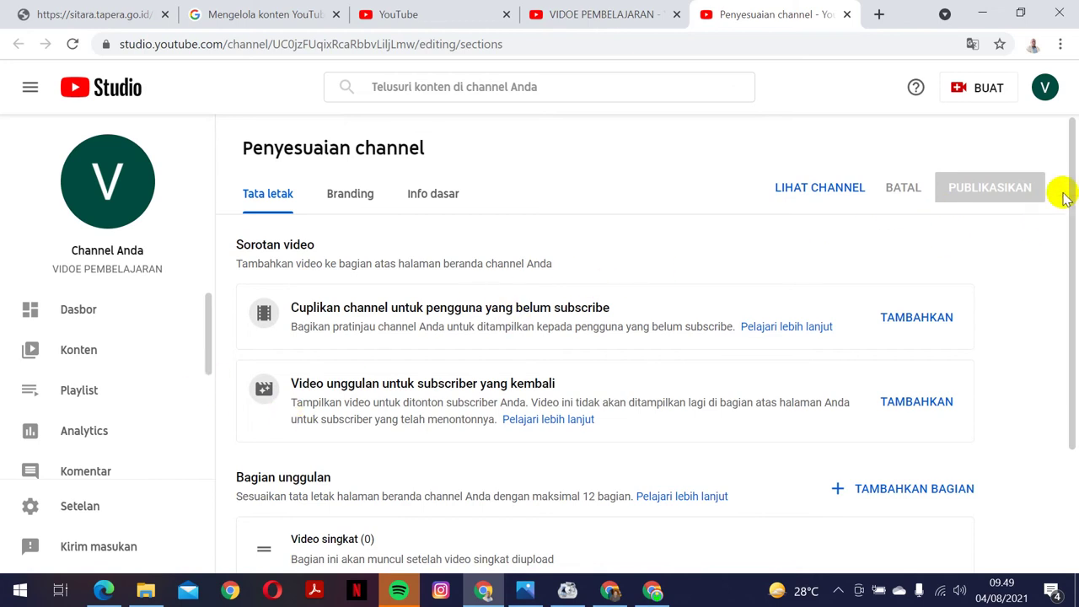
left_click_drag(1066, 194, 1067, 280)
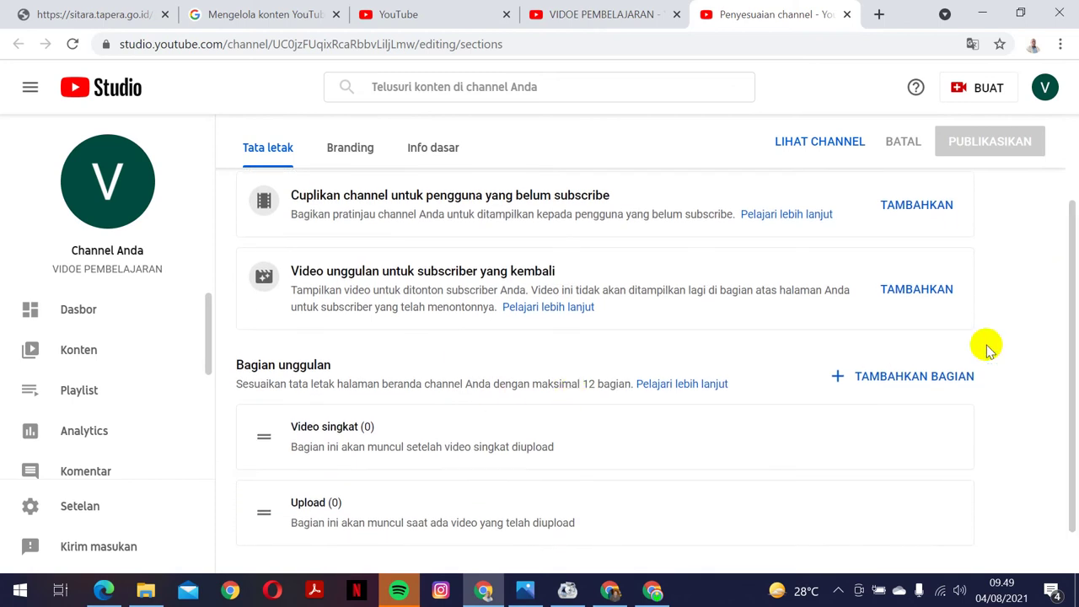
left_click_drag(1072, 345, 1072, 258)
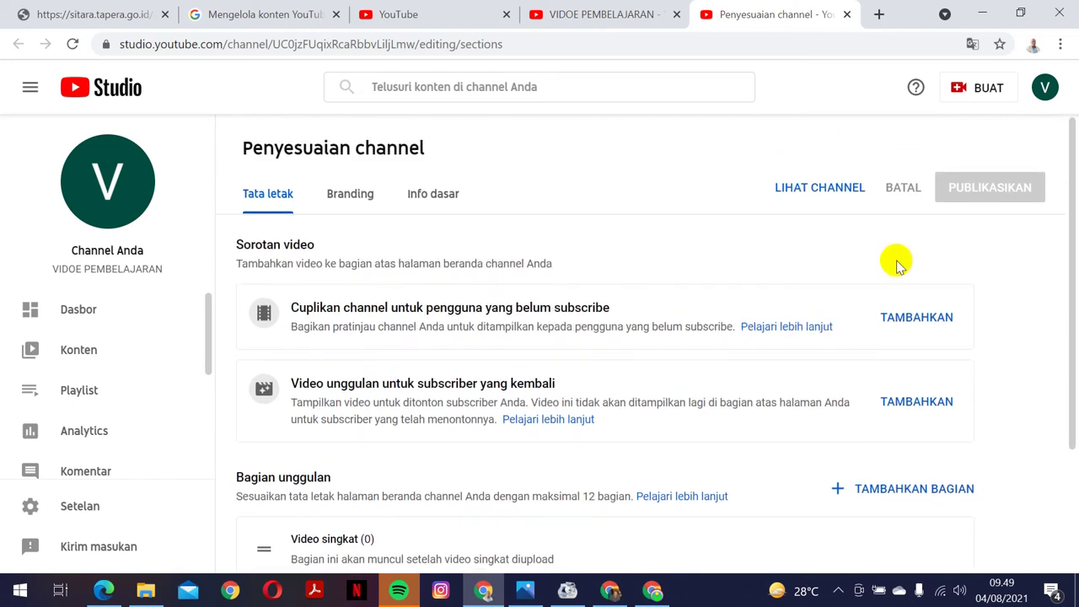
Step: Add the channel description "Channel yang berisi video pembelajaran" in the basic info and publish the change
left_click(427, 203)
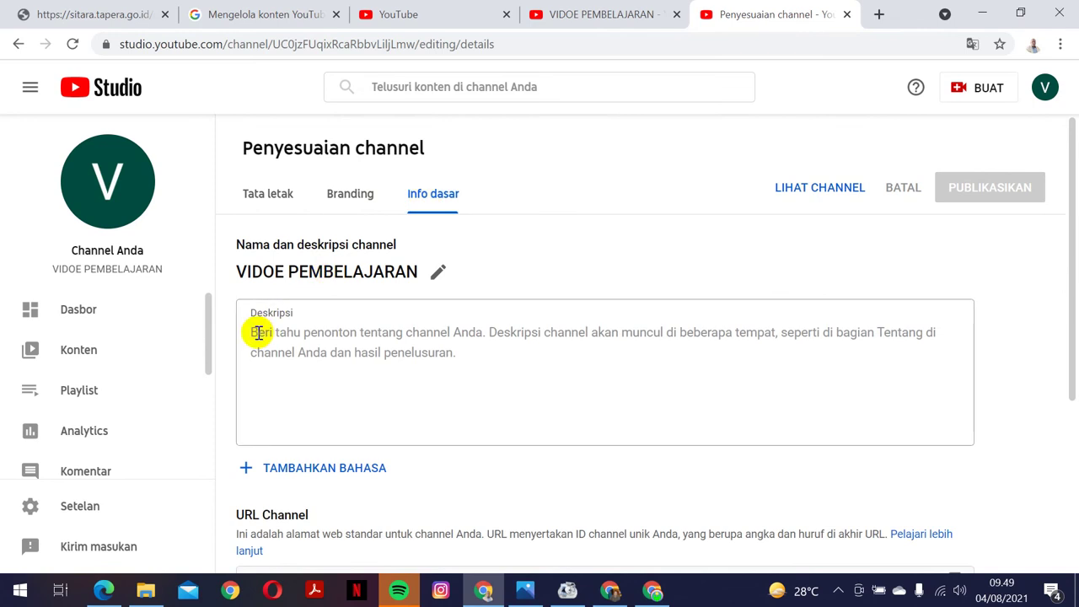
left_click(361, 349)
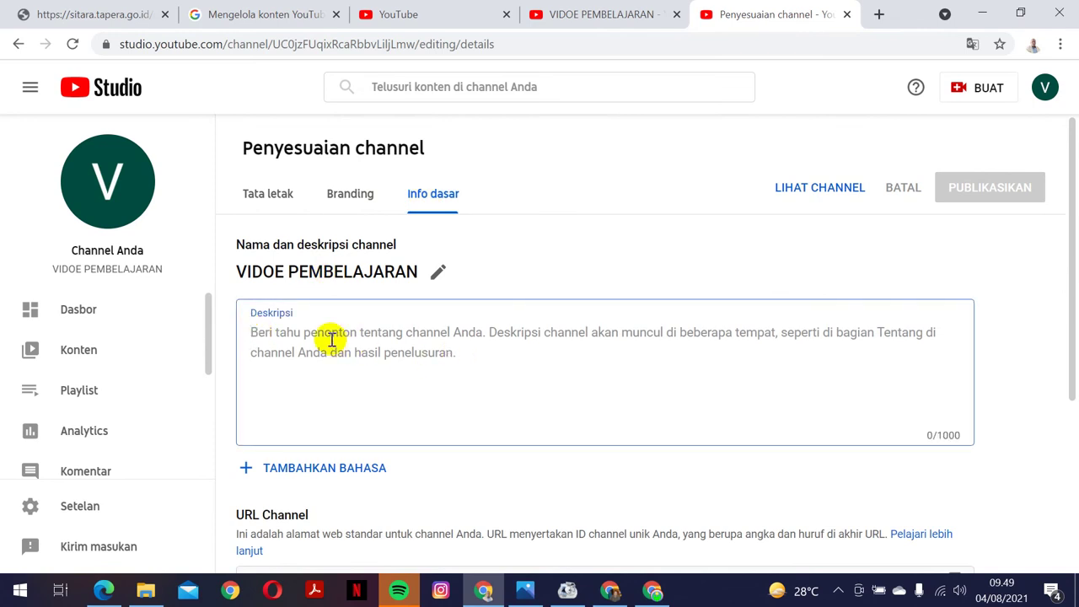
type("Channel yang berisi video pembela")
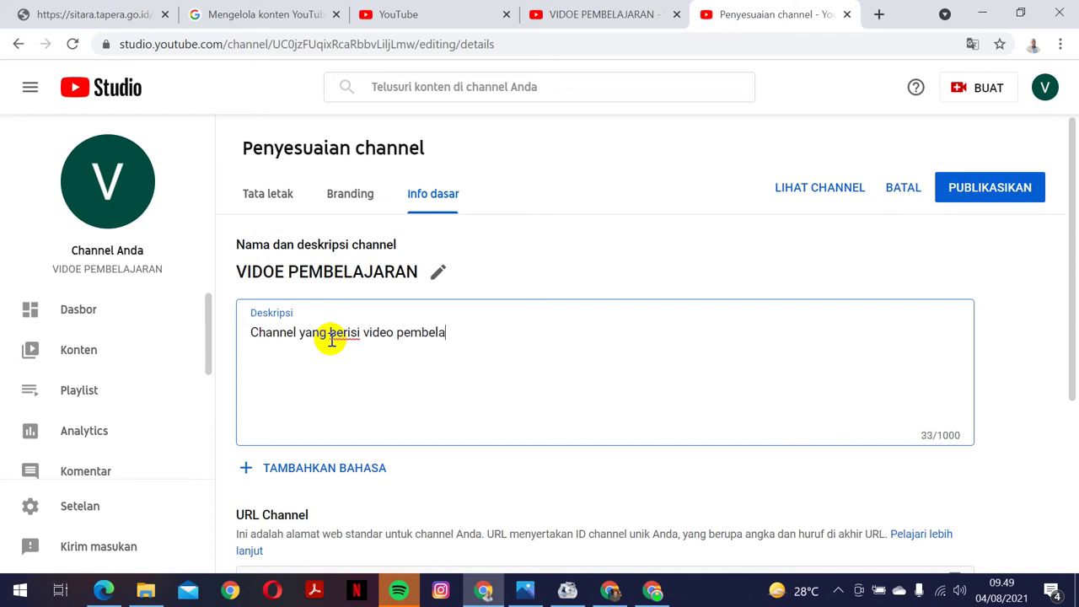
type("jaran")
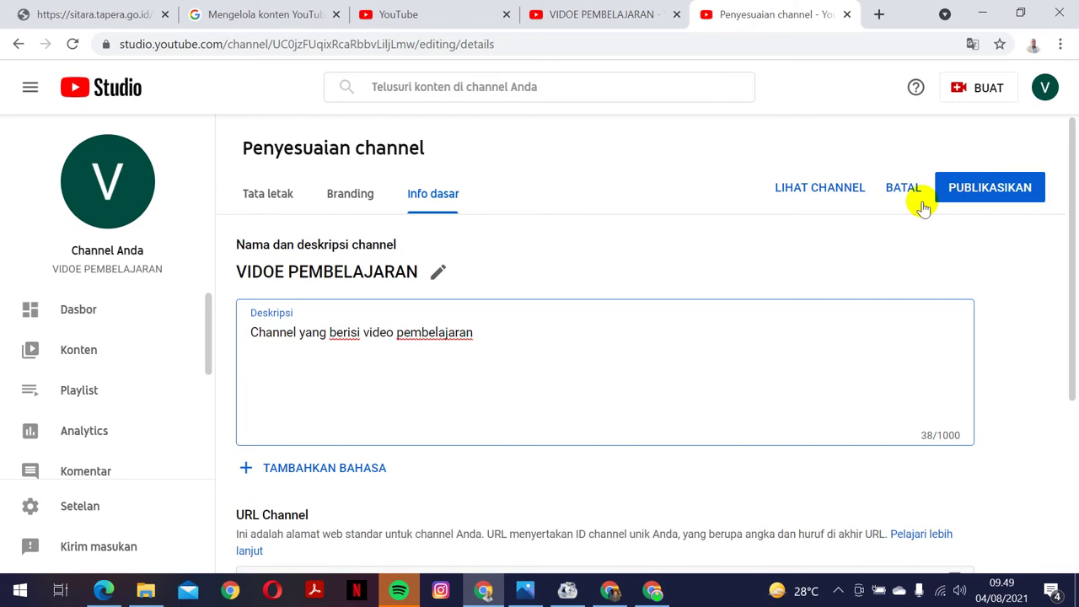
mouse_move(1069, 212)
left_mouse_down()
mouse_move(1073, 307)
mouse_move(1051, 212)
left_mouse_up()
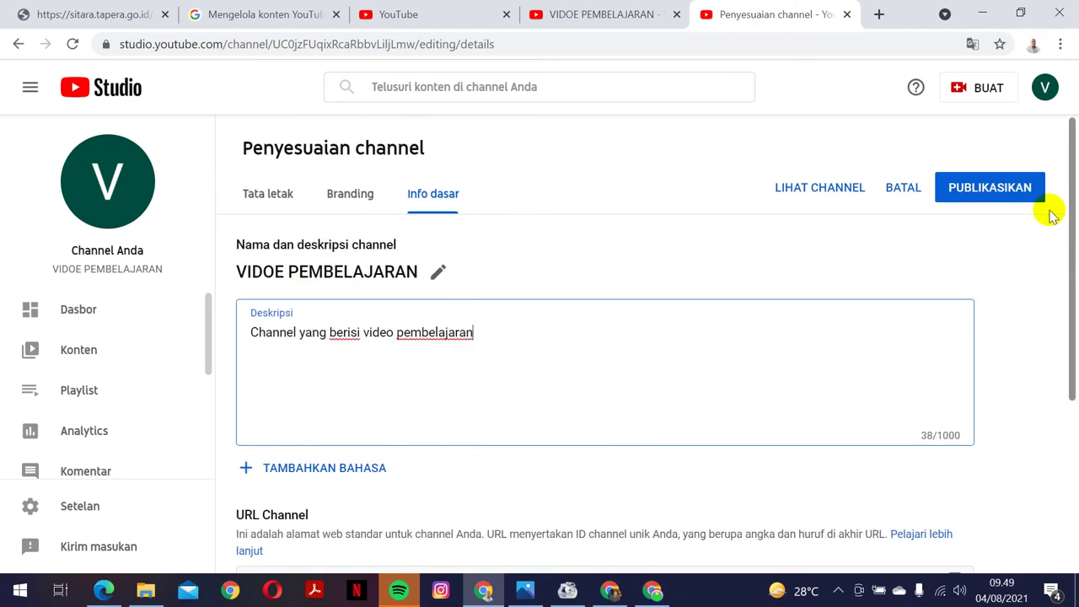
left_click(982, 190)
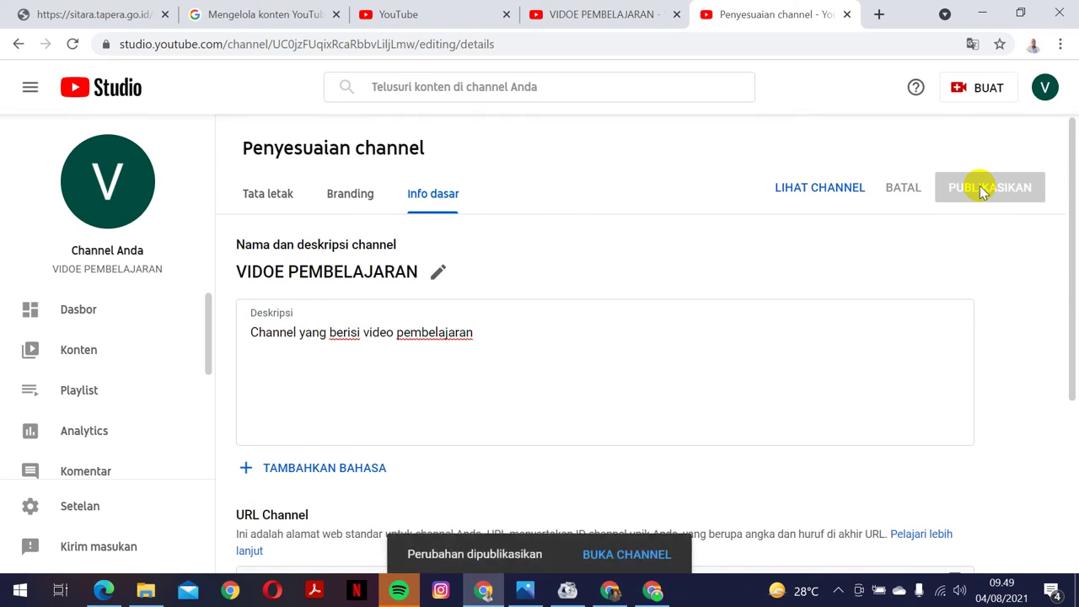
Step: View the updated channel's public page and open its video management from there
left_click(632, 557)
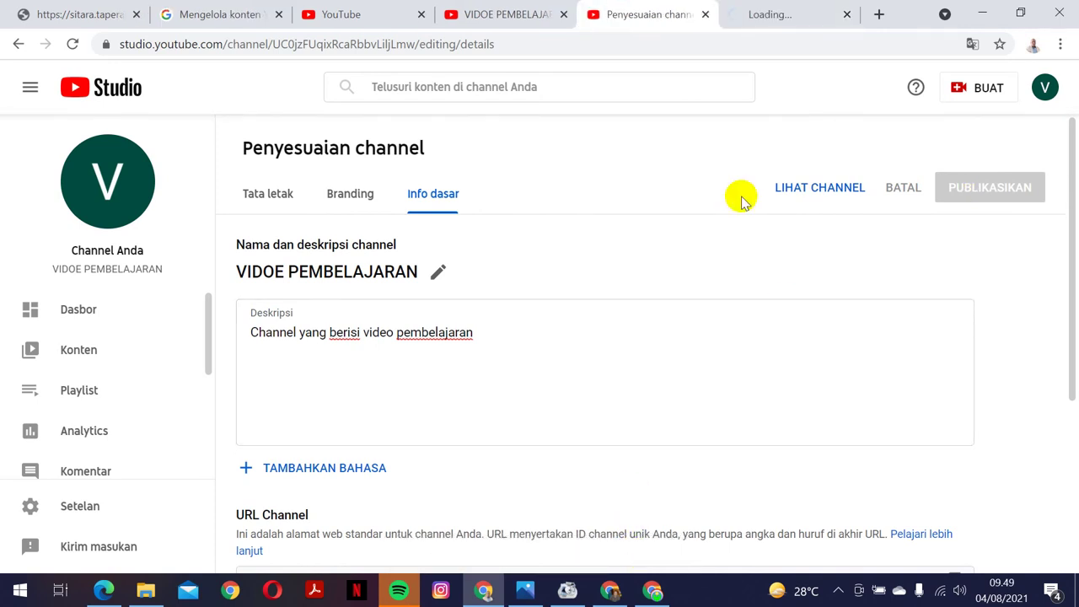
left_click(762, 25)
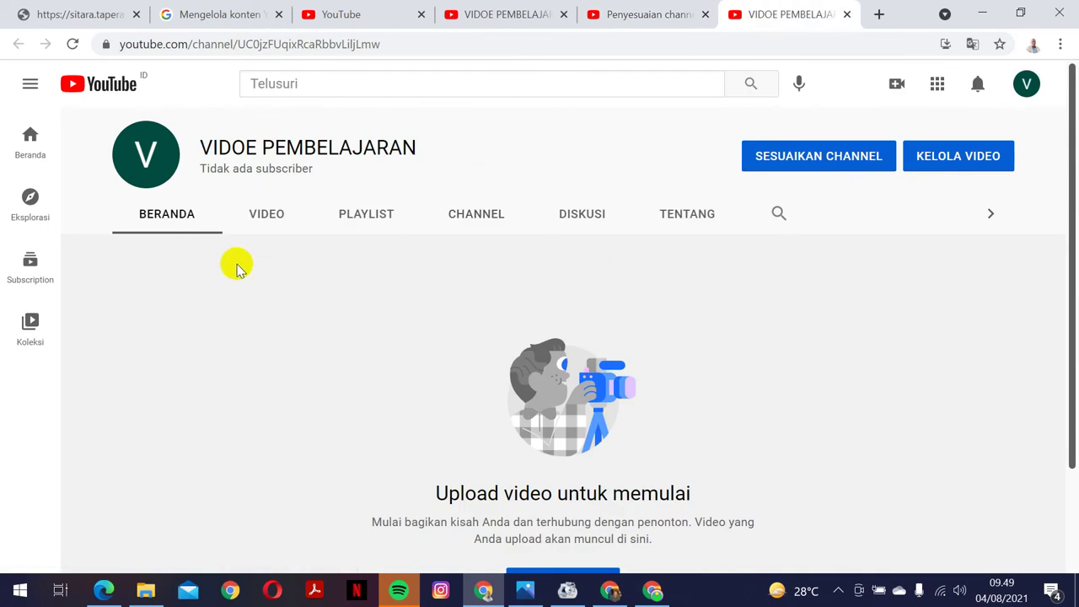
left_click(957, 160)
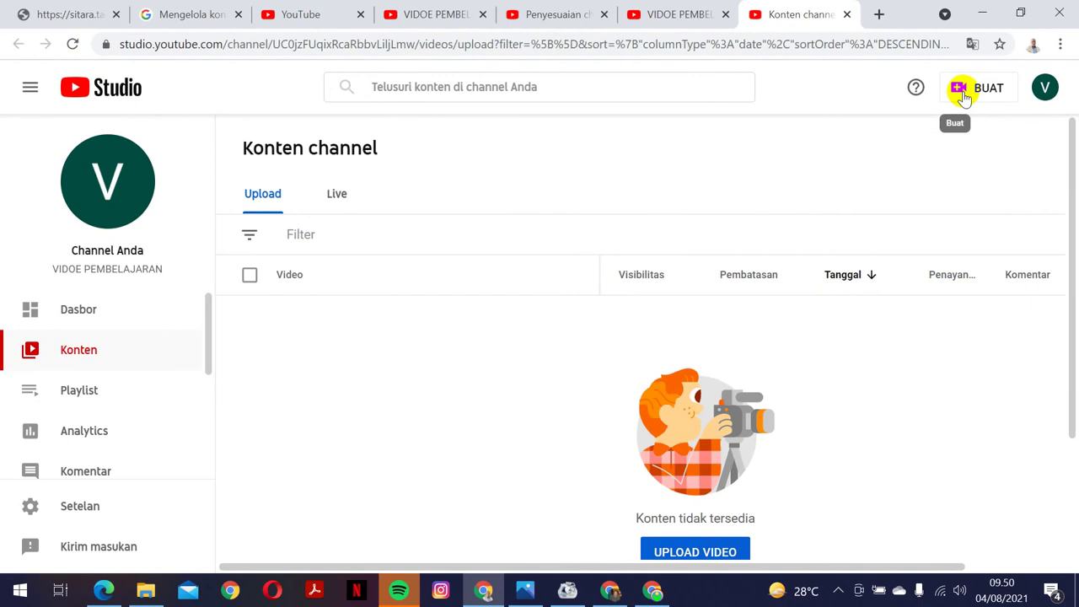
Step: Create a public channel playlist titled "Statistika"
left_click(80, 392)
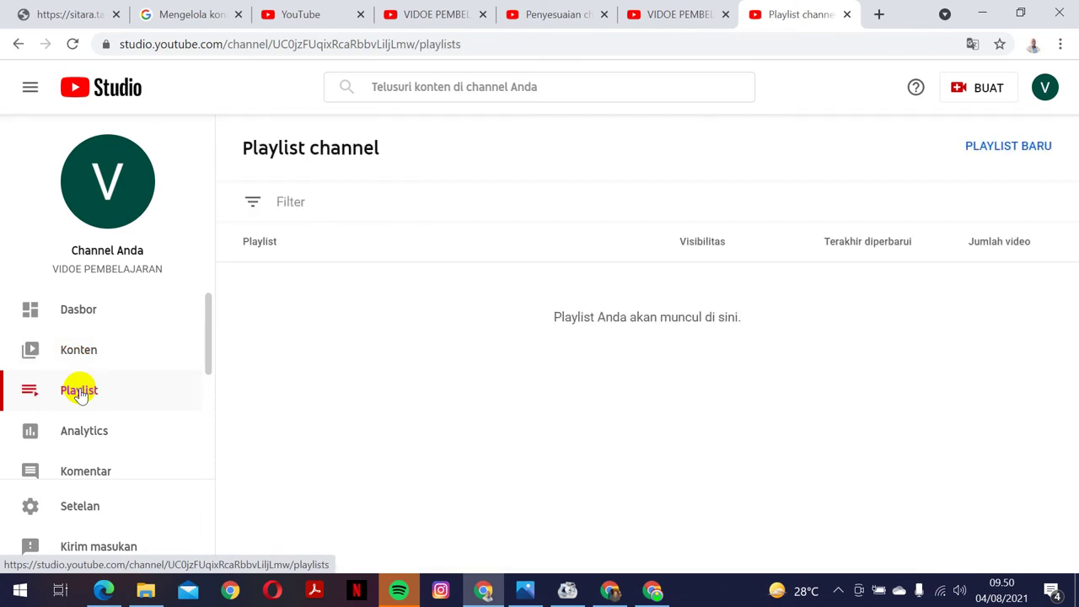
mouse_move(259, 224)
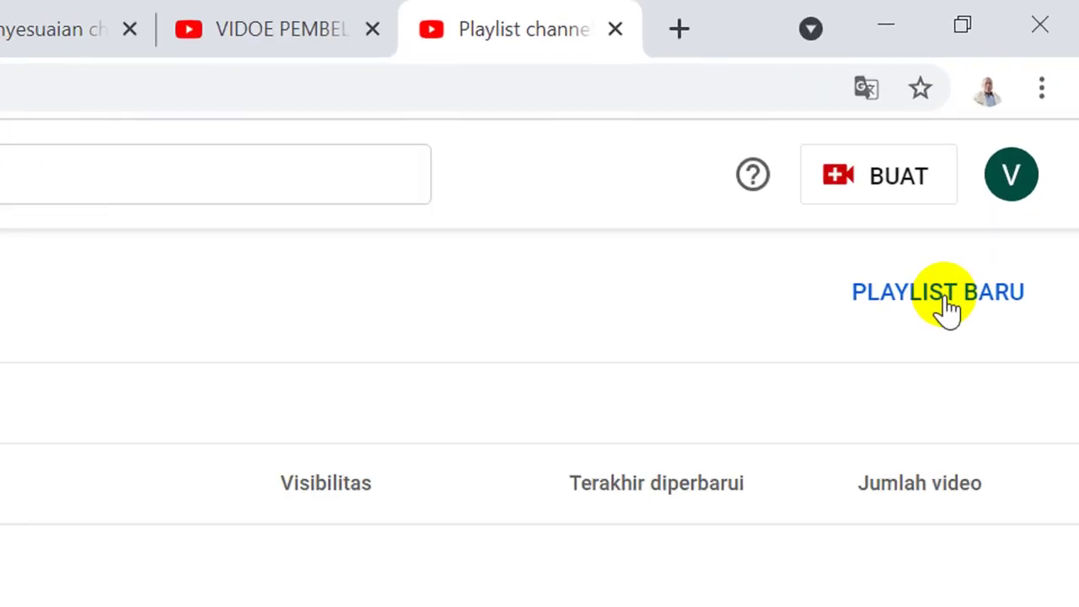
left_click(951, 303)
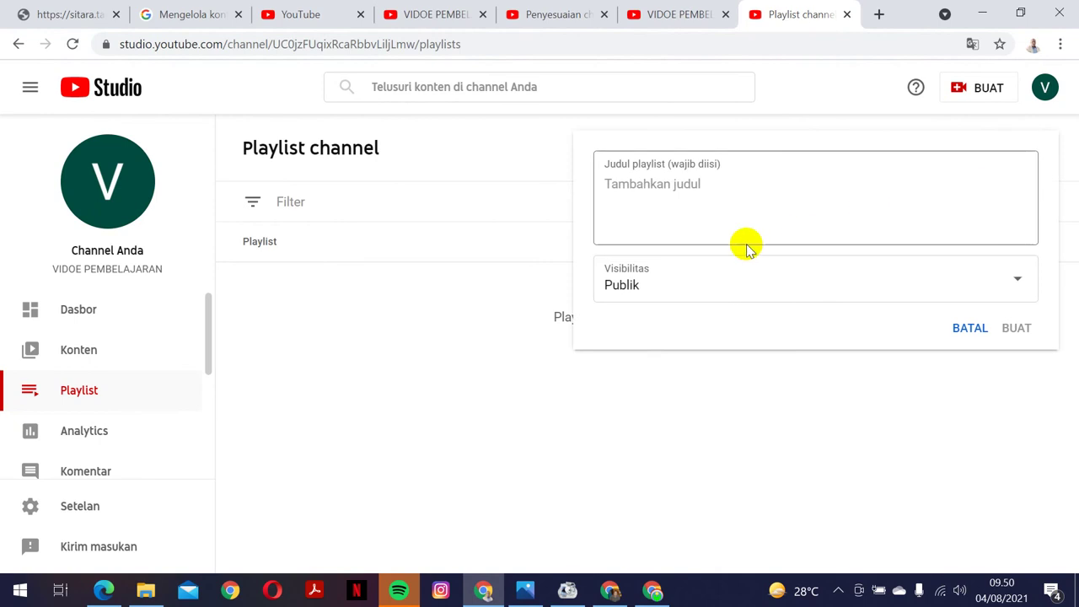
left_click(707, 196)
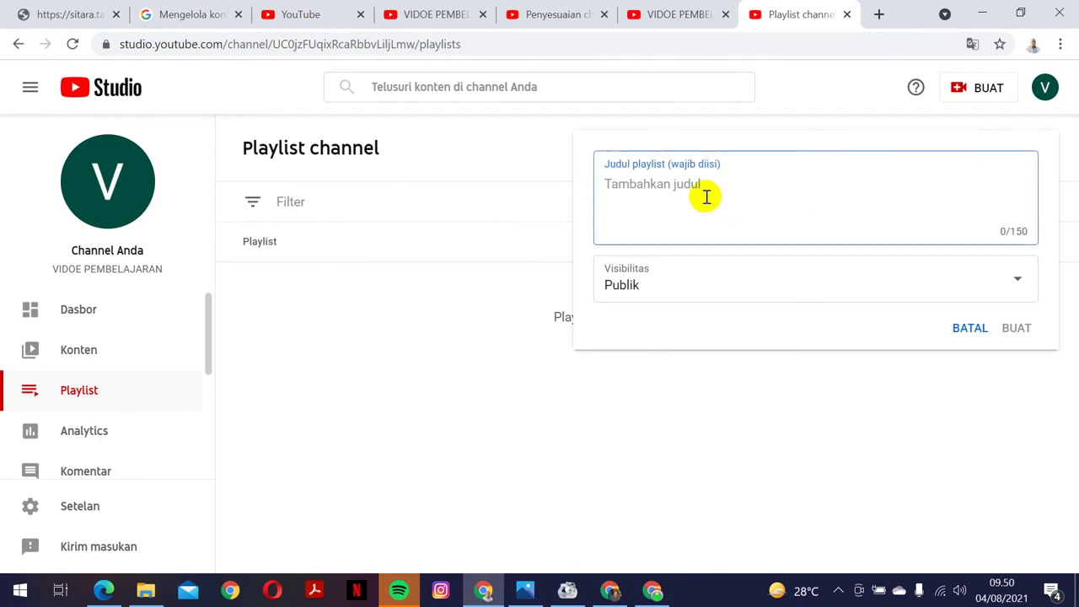
type("Statistika")
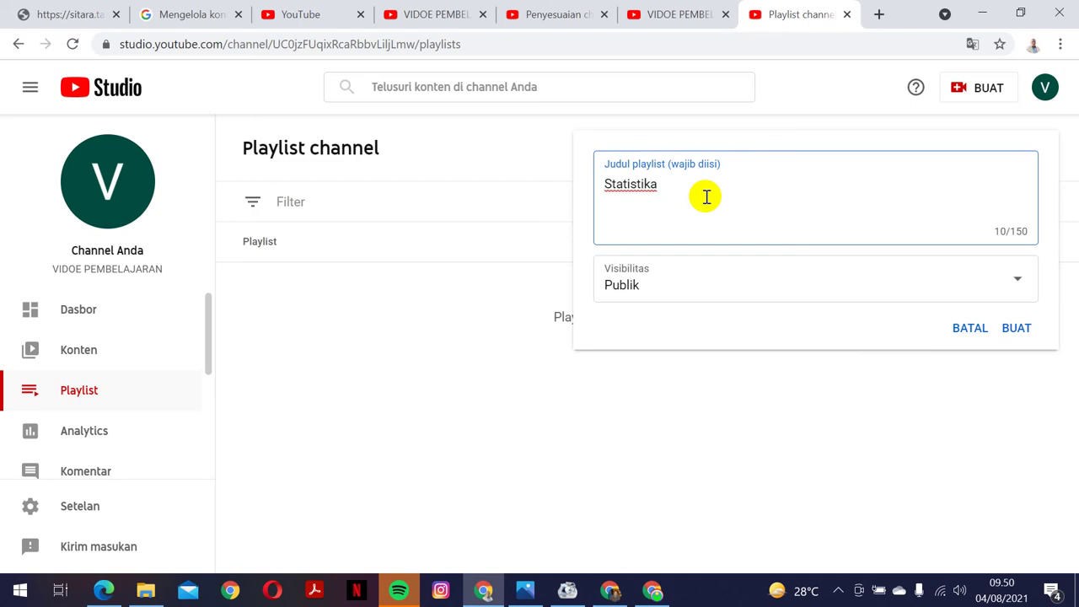
left_click(1015, 330)
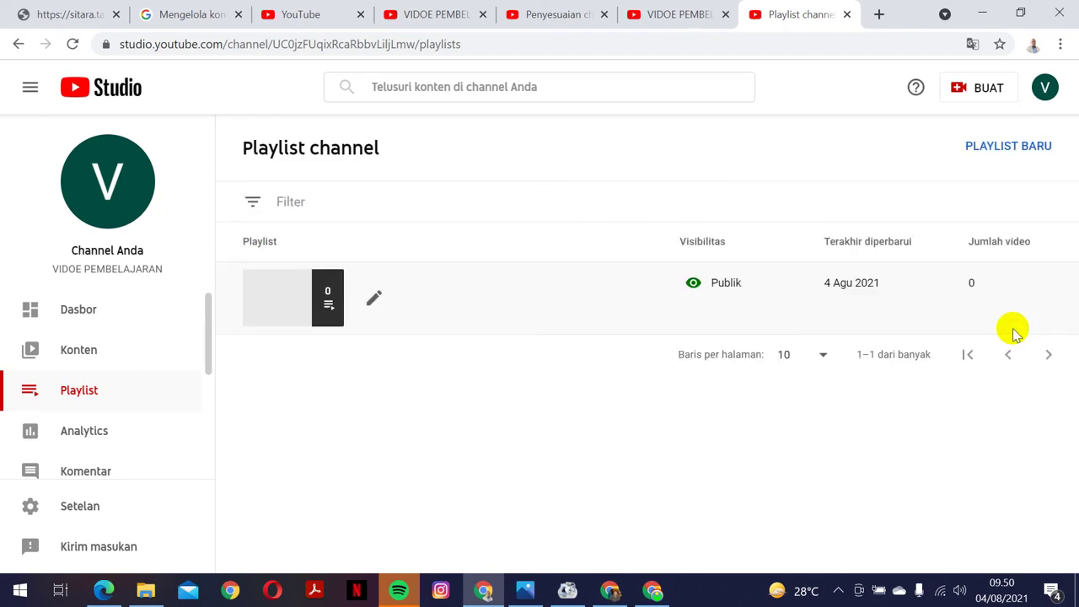
Step: Create a second public playlist titled "Teori Peluang"
left_click(1000, 145)
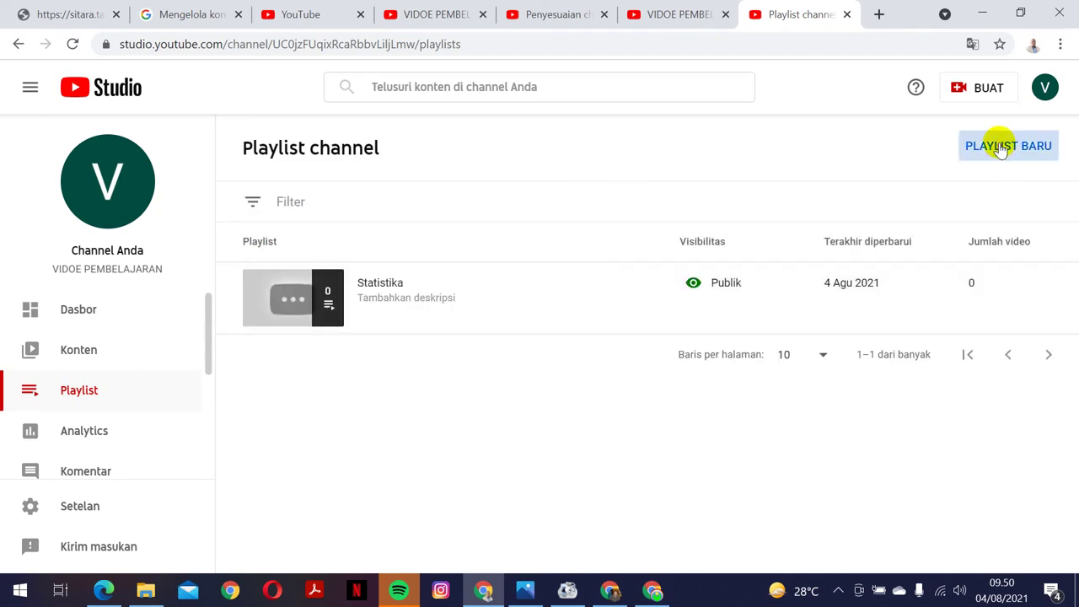
left_click(840, 201)
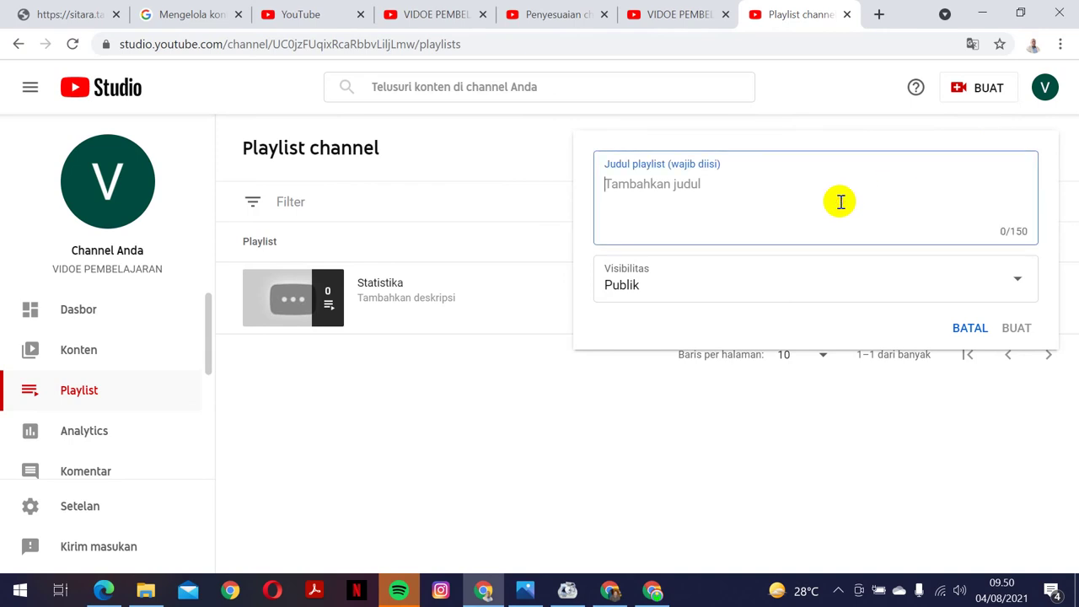
type("Teori ")
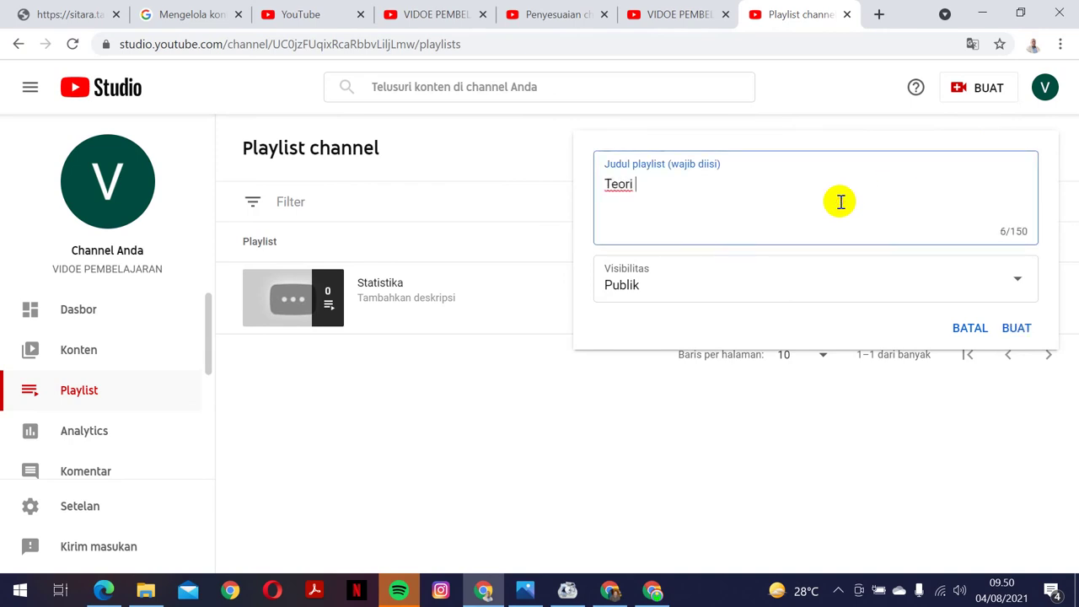
type("Peluang")
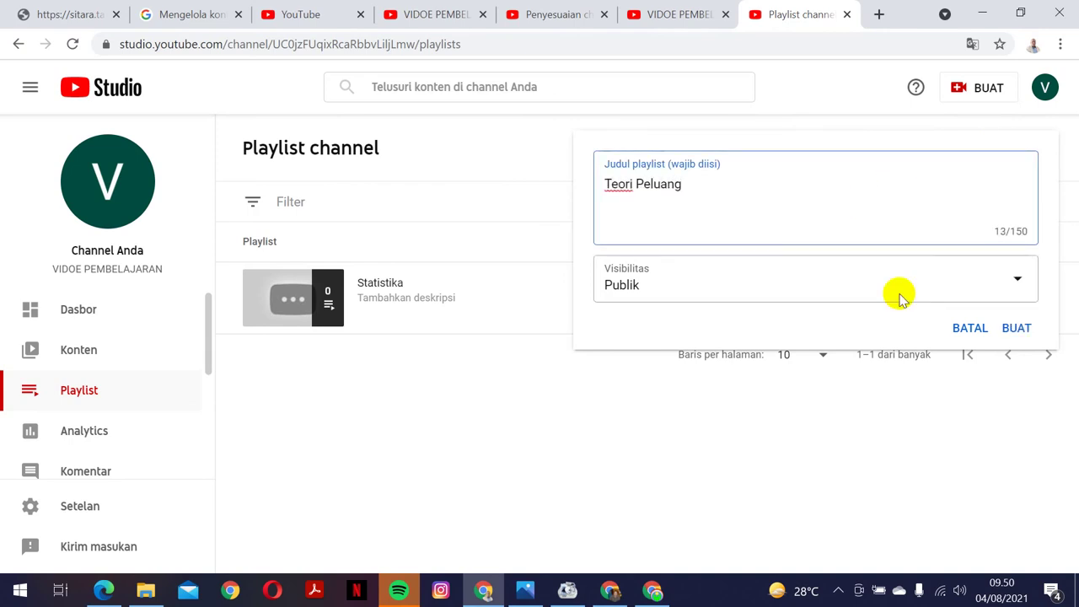
left_click(1012, 328)
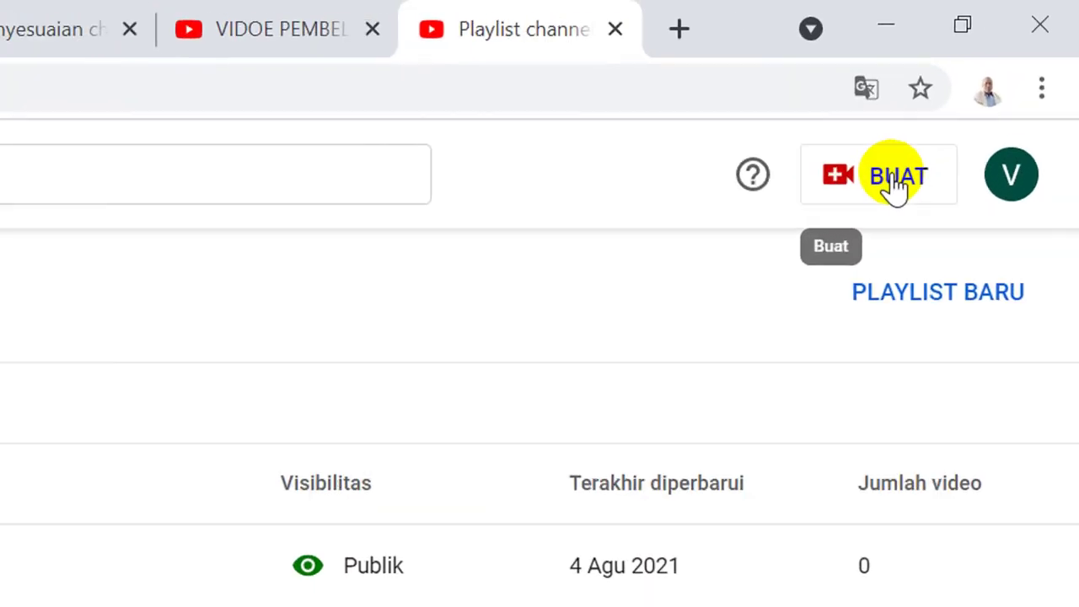
Step: Start a video upload to the channel using the Intro file from the FFOutput folder
left_click(895, 185)
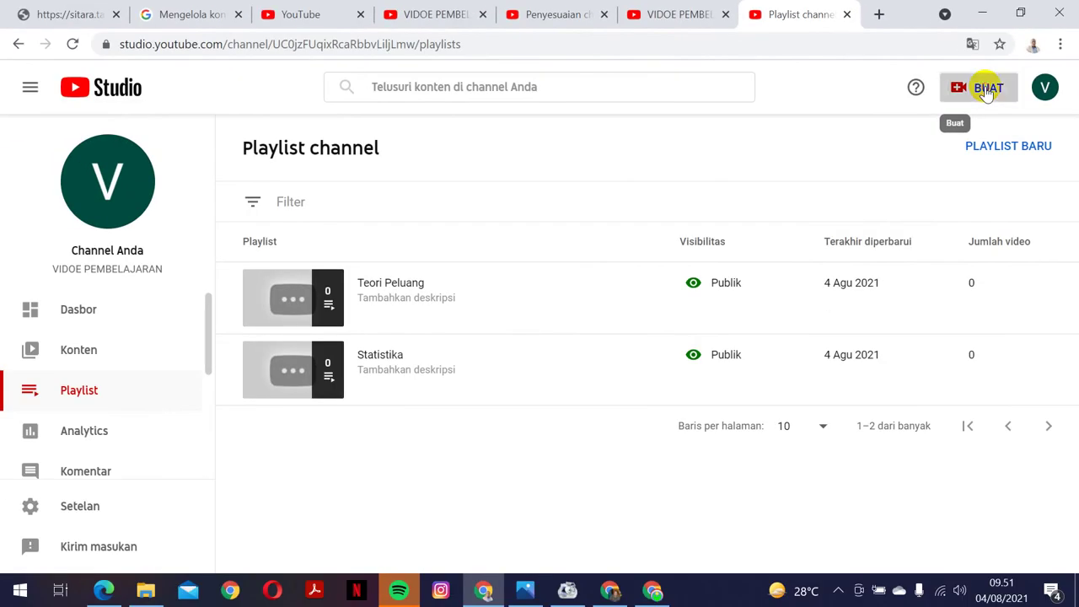
left_click(932, 125)
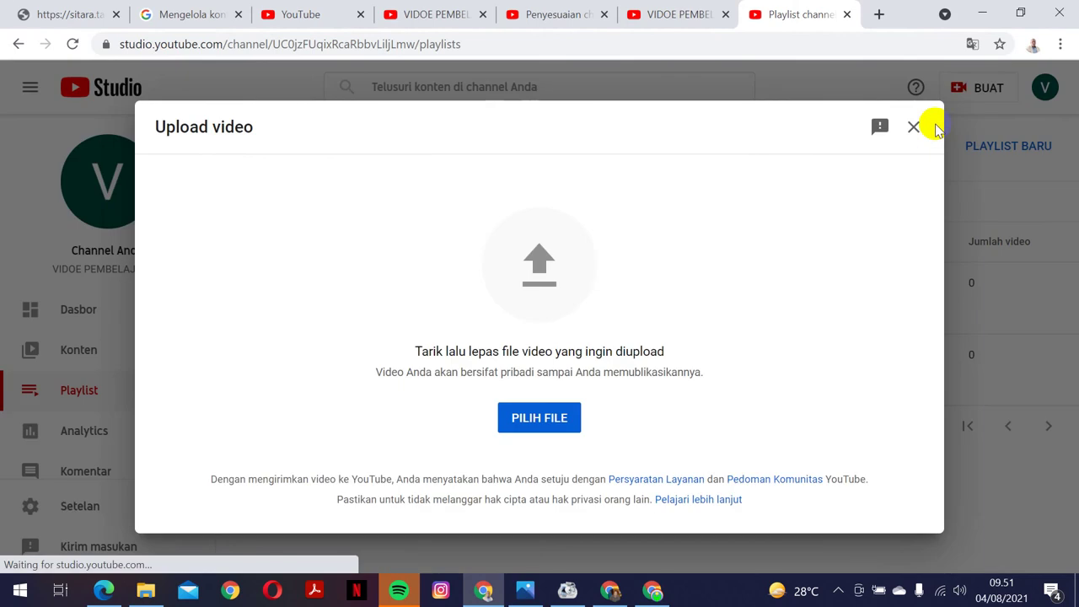
left_click(536, 426)
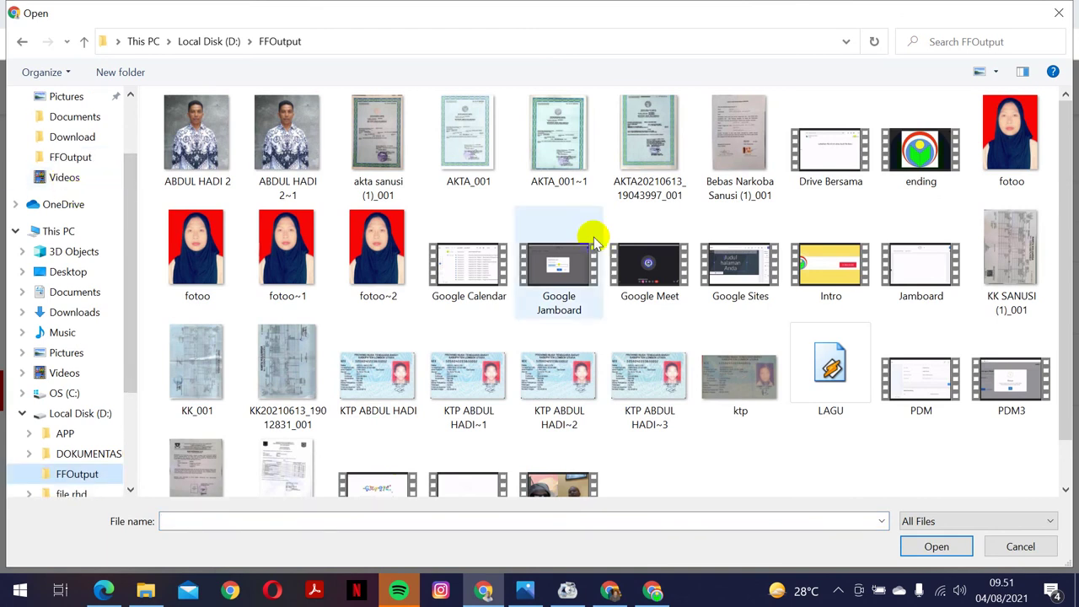
left_click(823, 265)
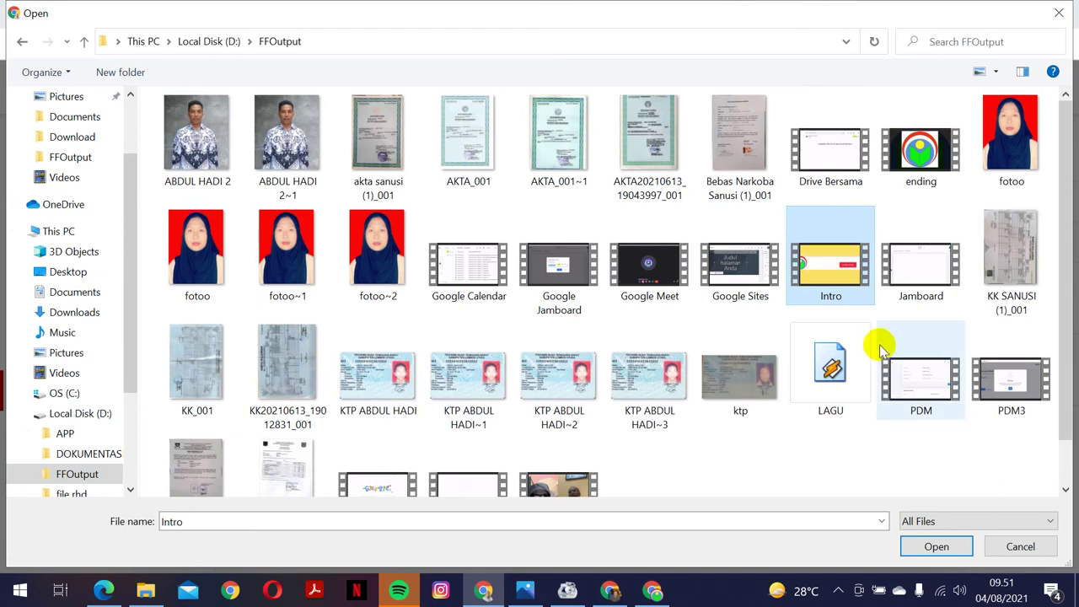
mouse_move(882, 358)
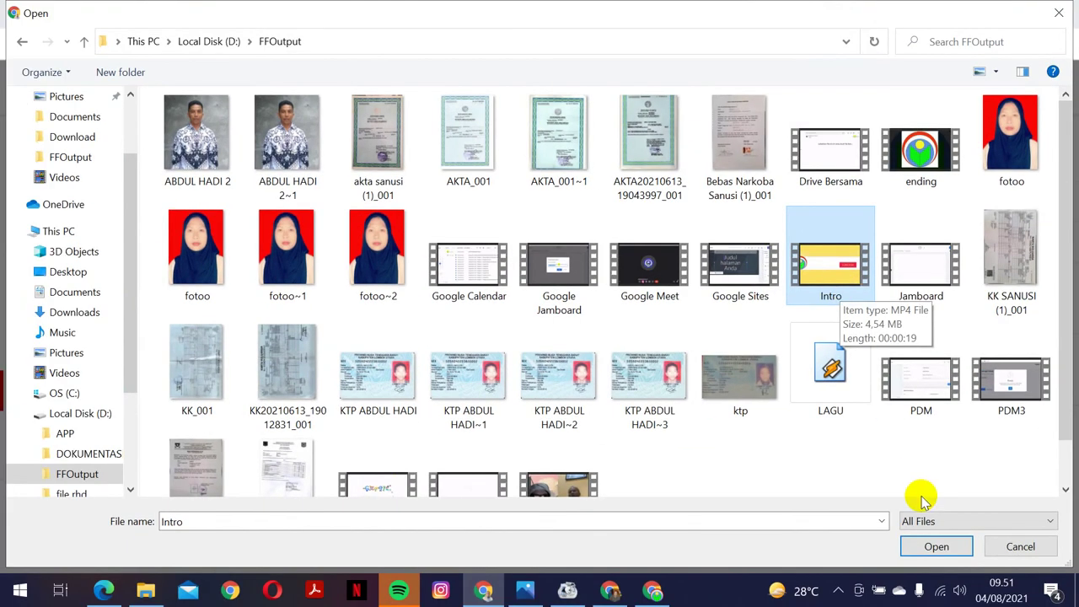
left_click(932, 547)
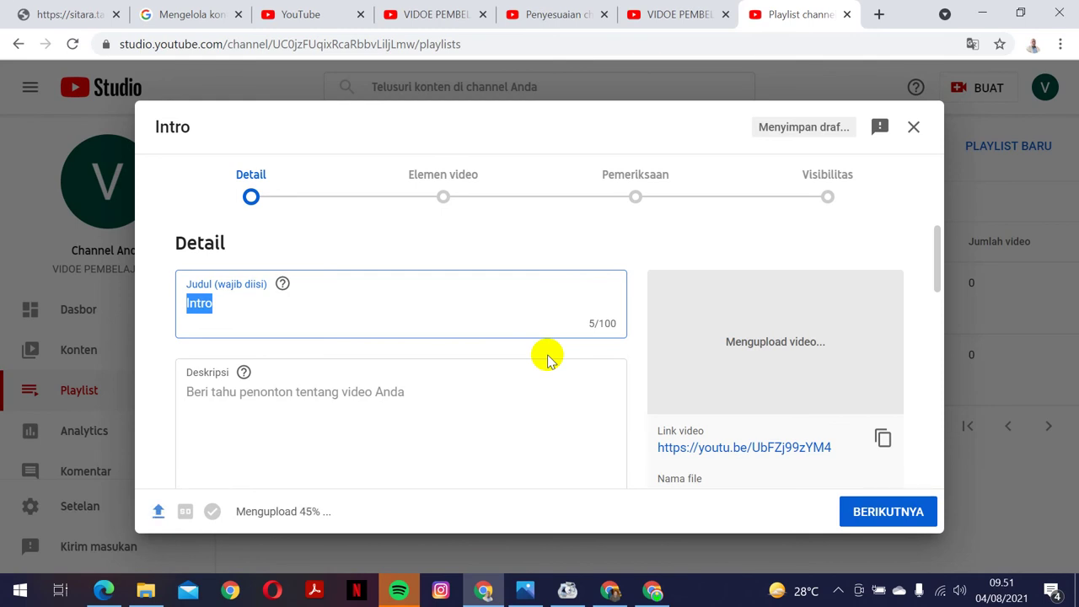
Step: Replace the uploaded video's title with "Statistika: Modus"
type("M")
key("BackSpace")
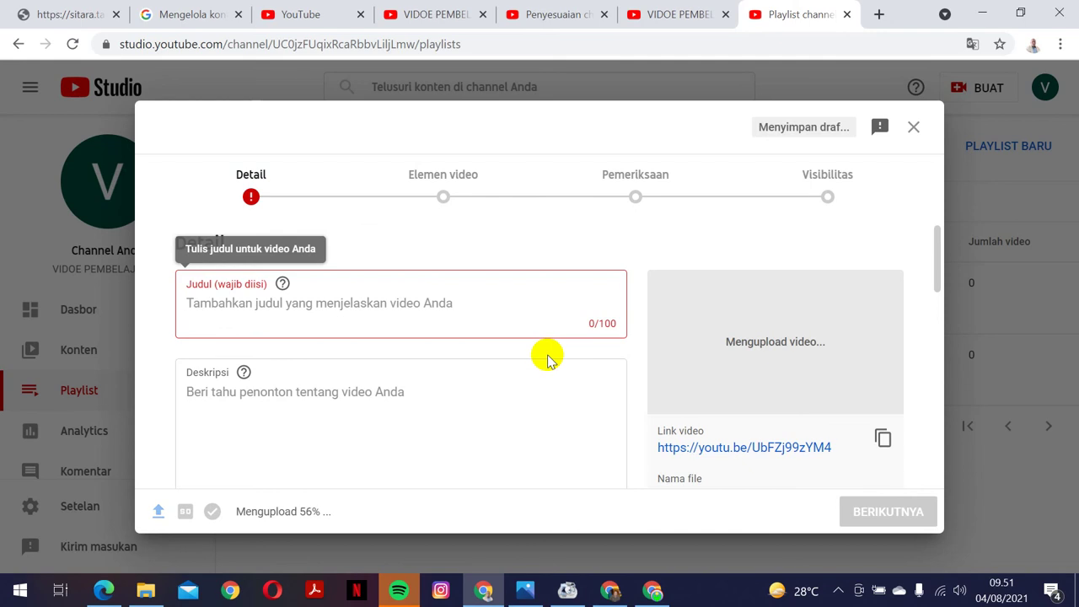
type("Statis")
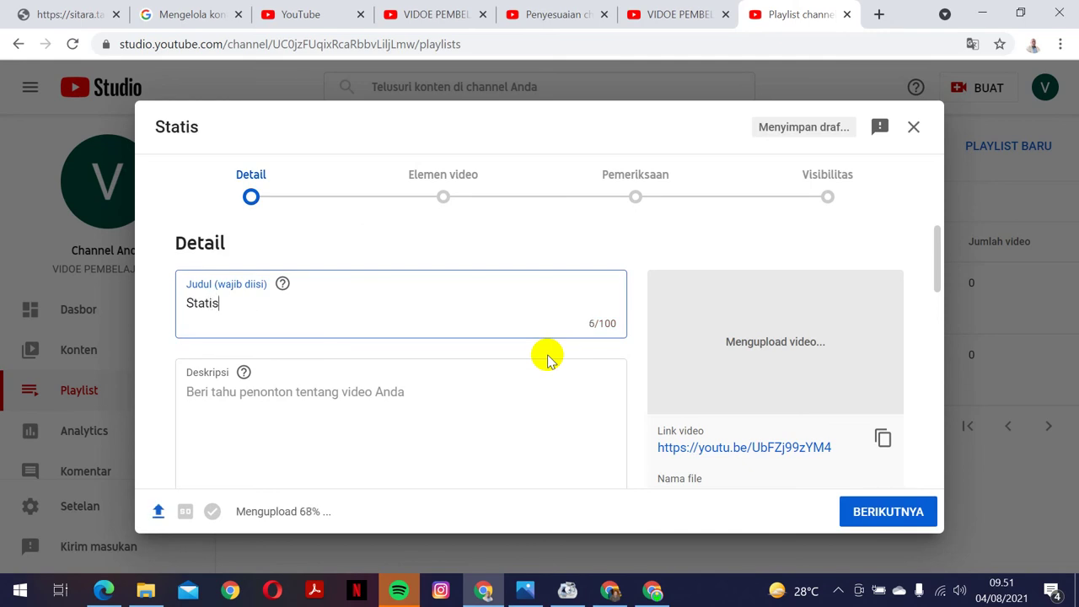
type("tika: Modus")
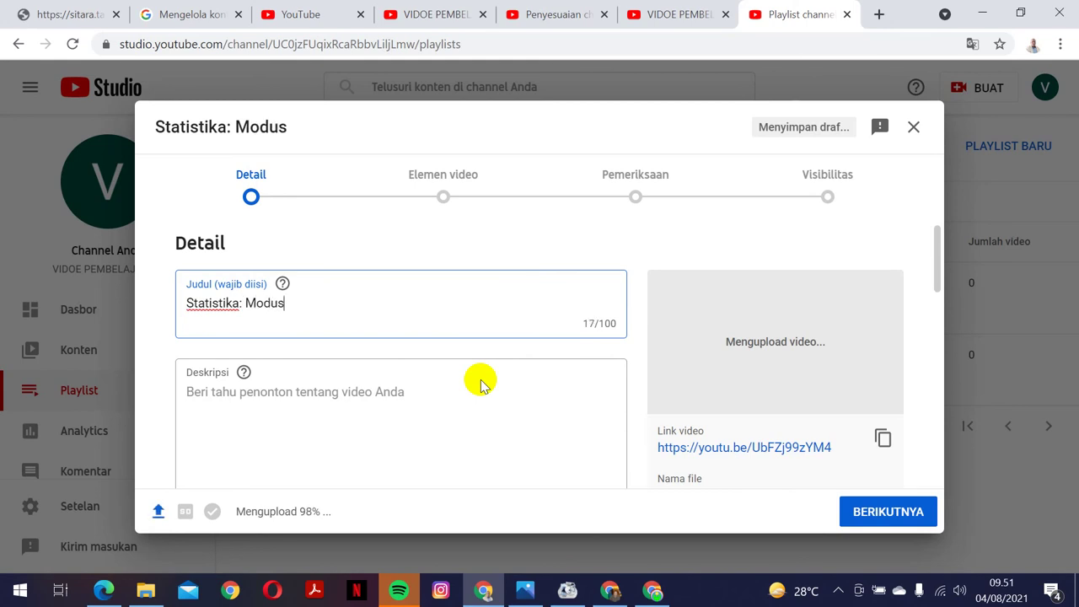
Step: Enter "Video pembelajaran tentang modus" as the video's description
left_click(405, 398)
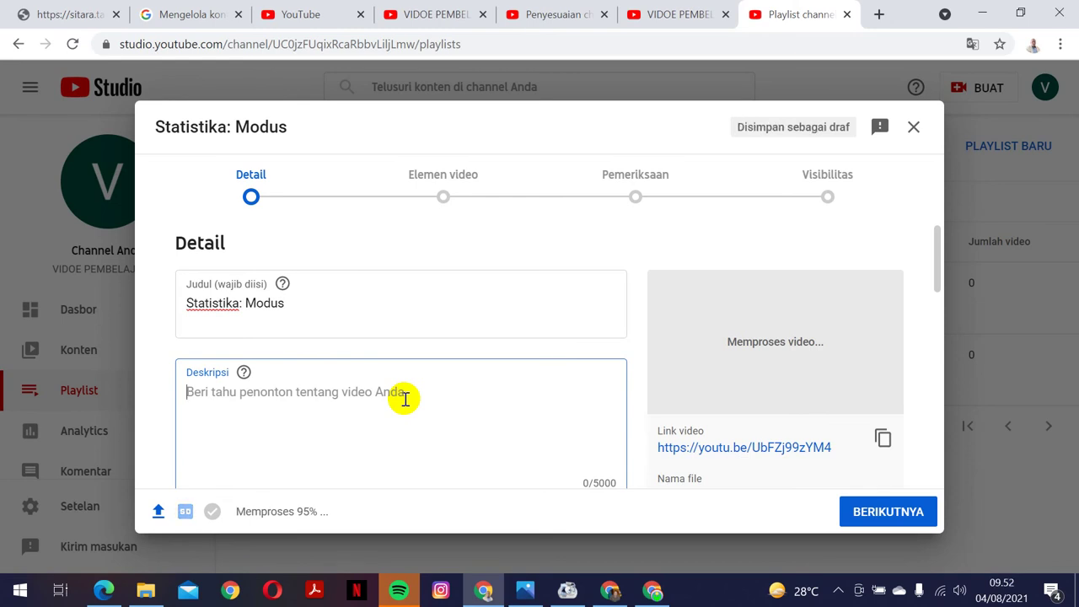
type("V")
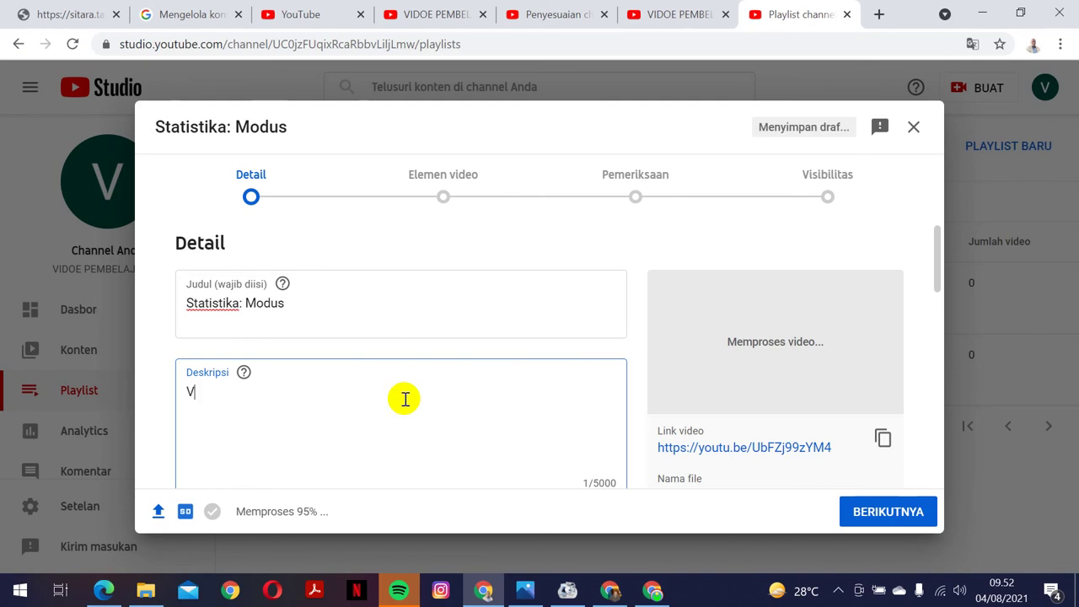
type("ideo pembel")
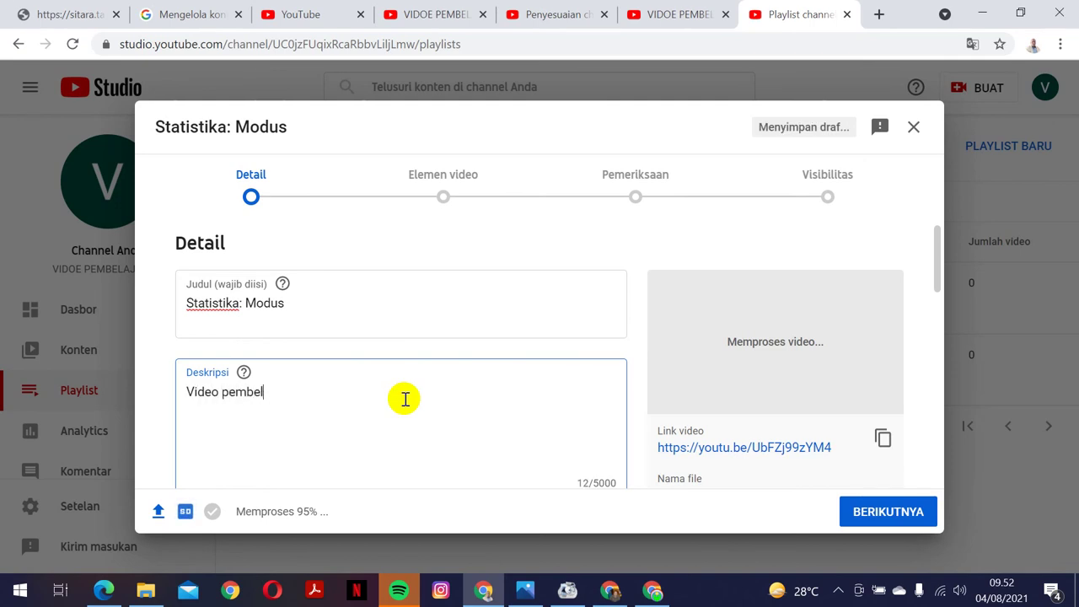
type("ajaran ten")
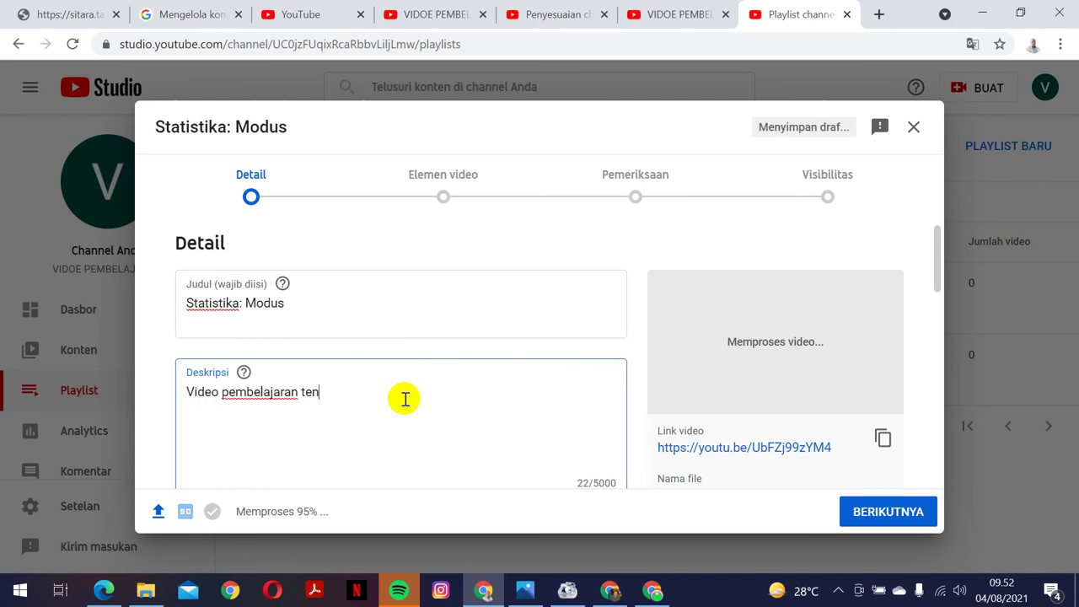
type("tang mod")
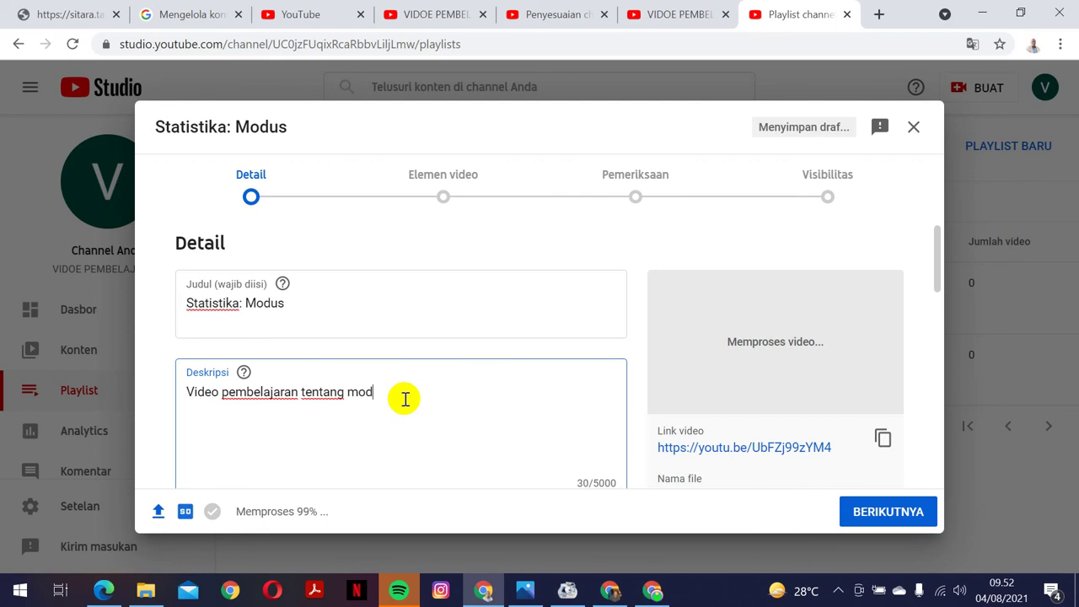
type("us")
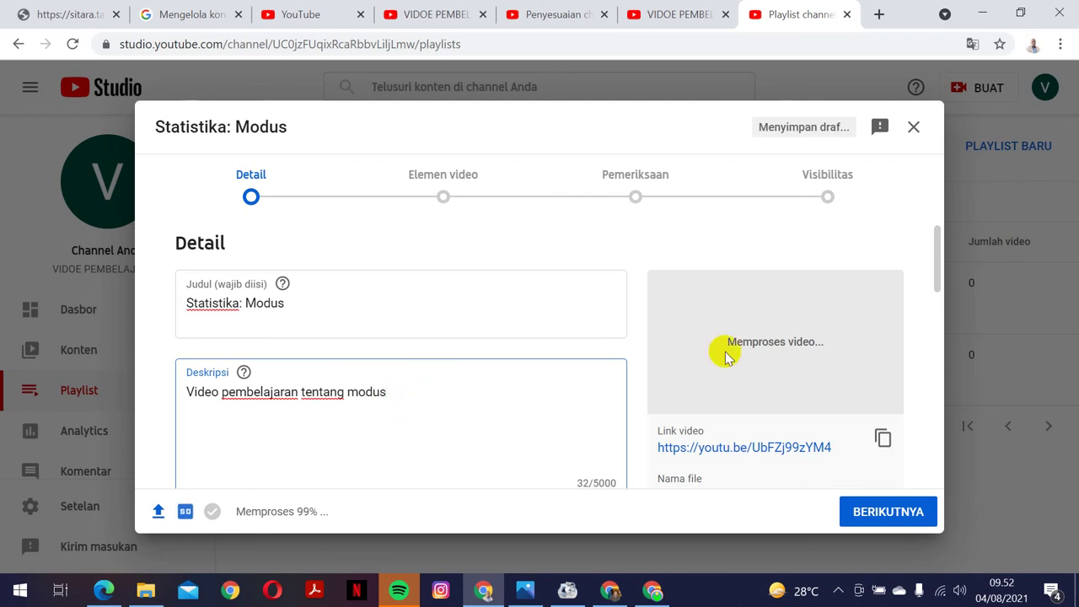
Step: Add the video to the Statistika playlist and choose the purple "Sahabat Pembelajar" frame as its thumbnail
left_click(938, 247)
left_click_drag(939, 247, 930, 338)
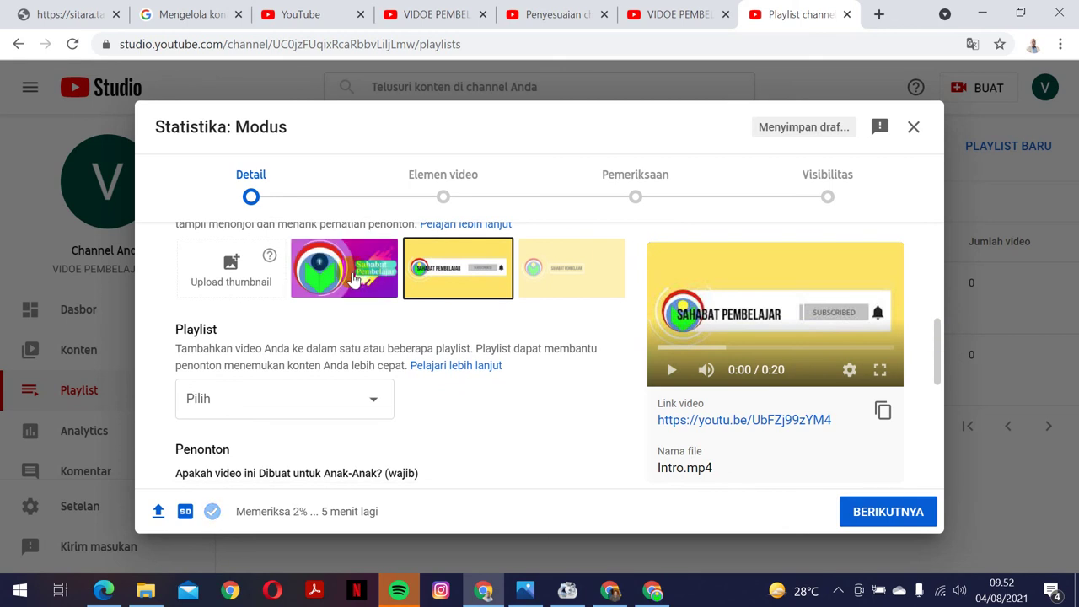
left_click(238, 268)
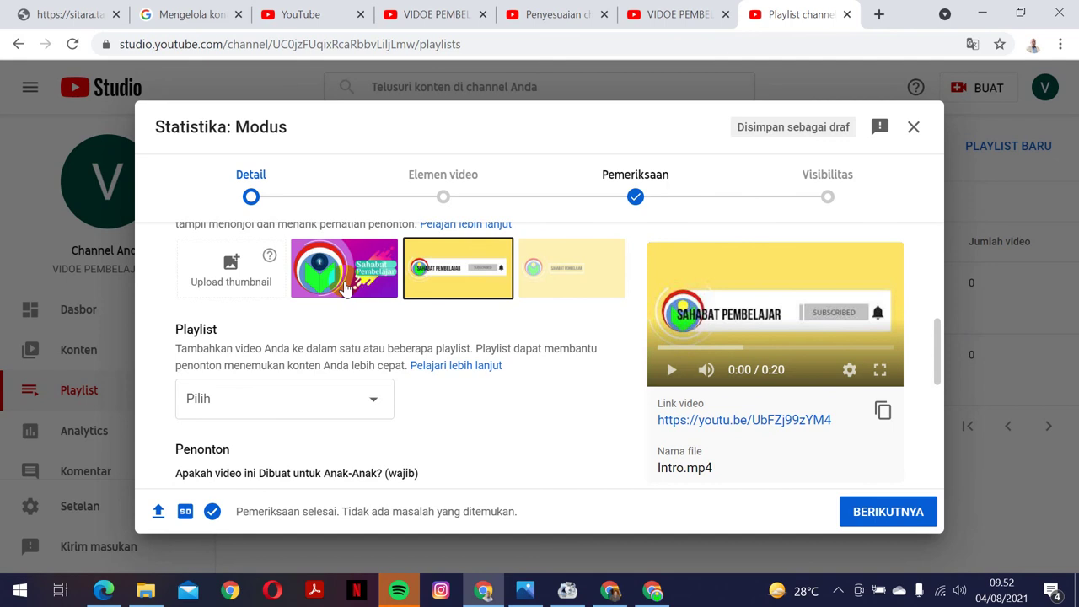
left_click(373, 407)
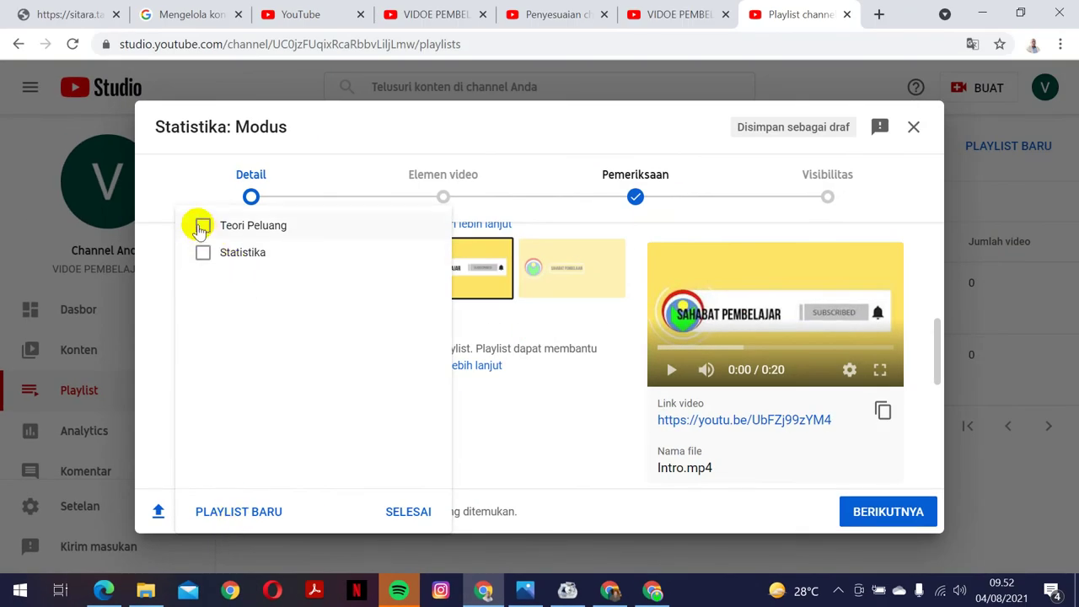
left_click(203, 256)
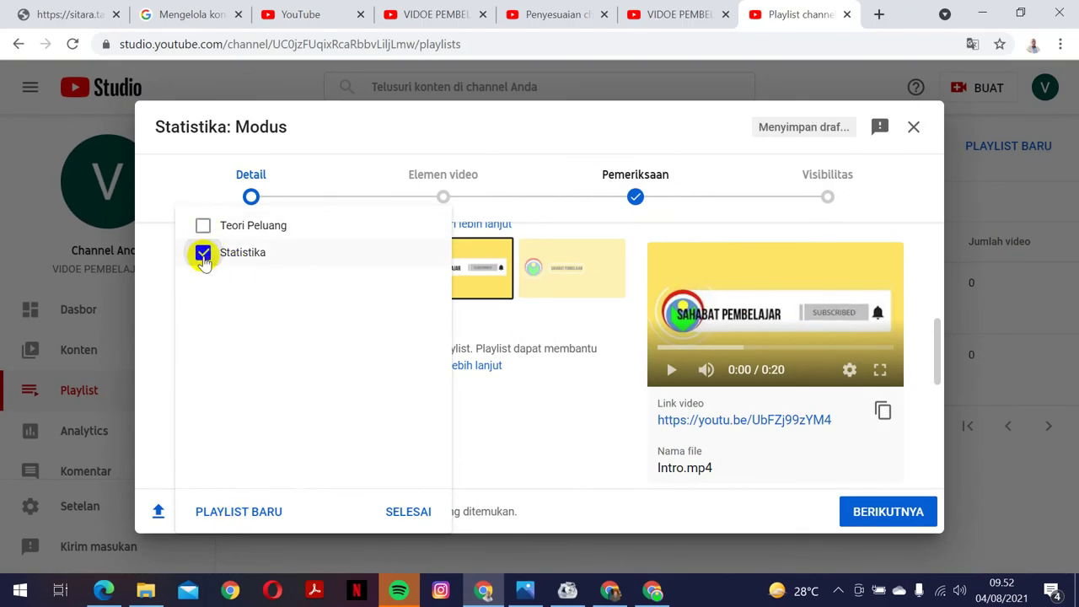
left_click(408, 512)
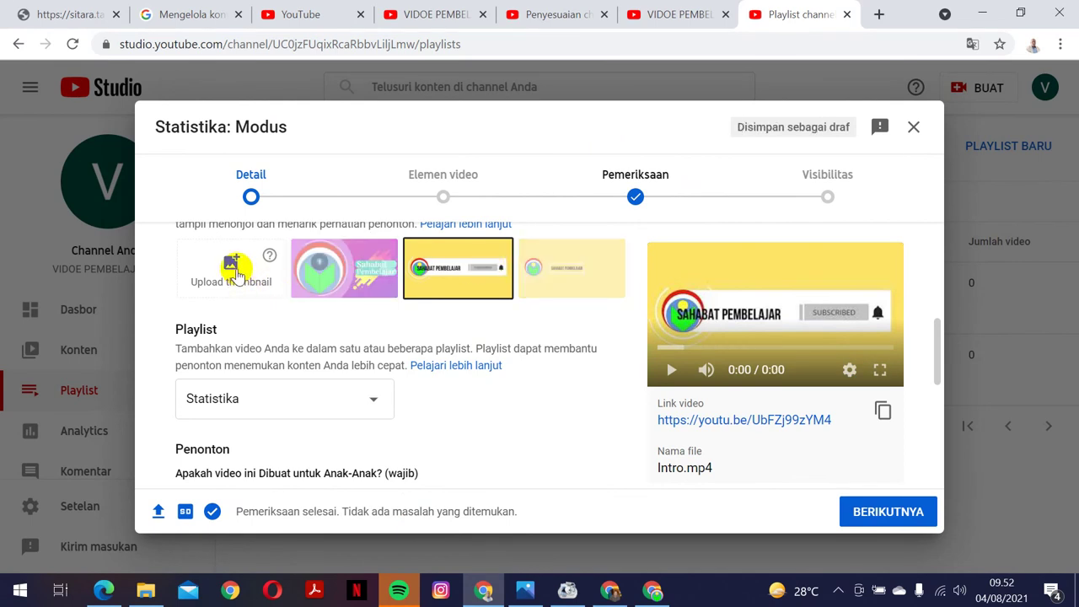
left_click(344, 282)
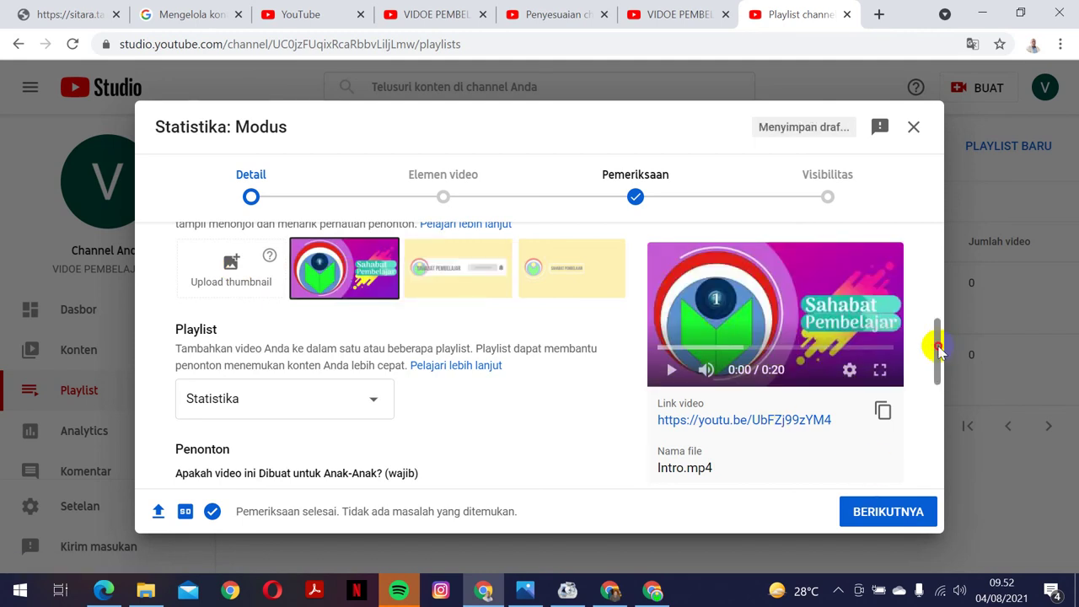
Step: Expand the video's additional details and add the tags "modus", "statistika" and "matematika"
left_click_drag(939, 348, 944, 455)
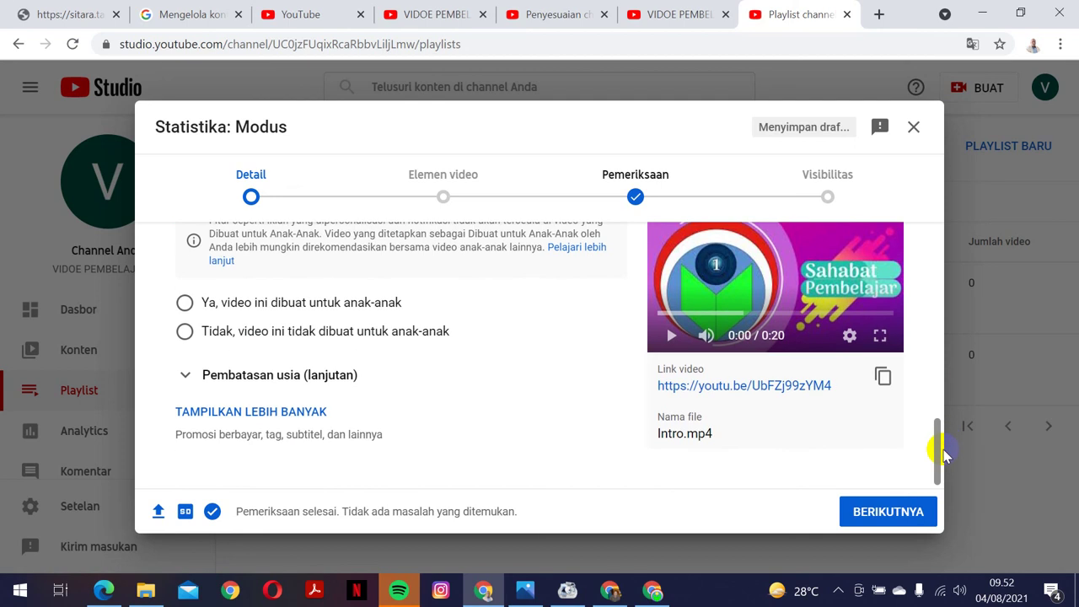
left_click(283, 414)
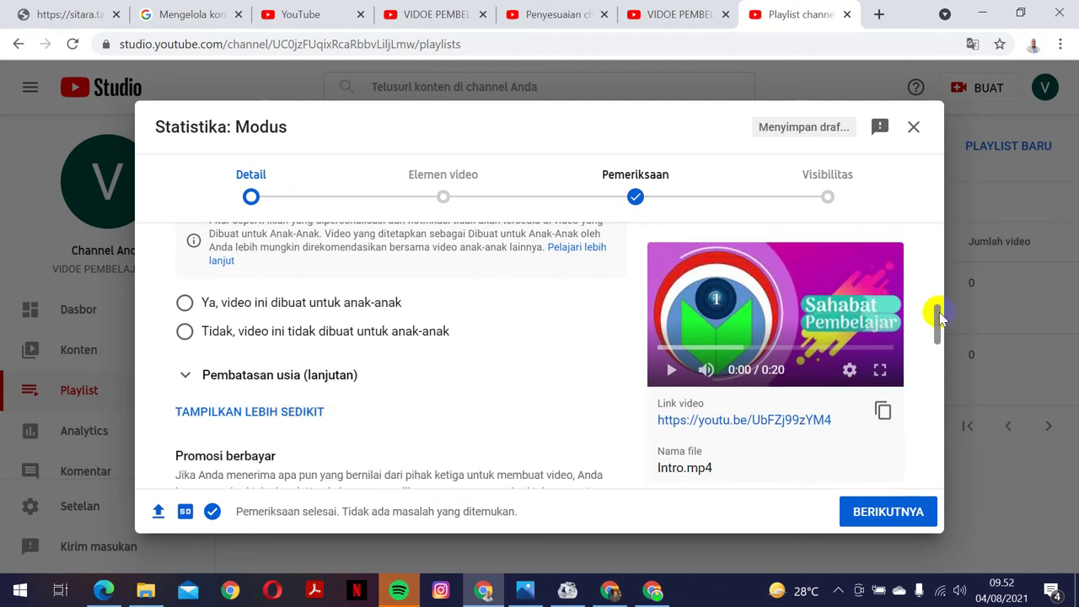
left_click_drag(939, 315, 939, 383)
left_click(320, 349)
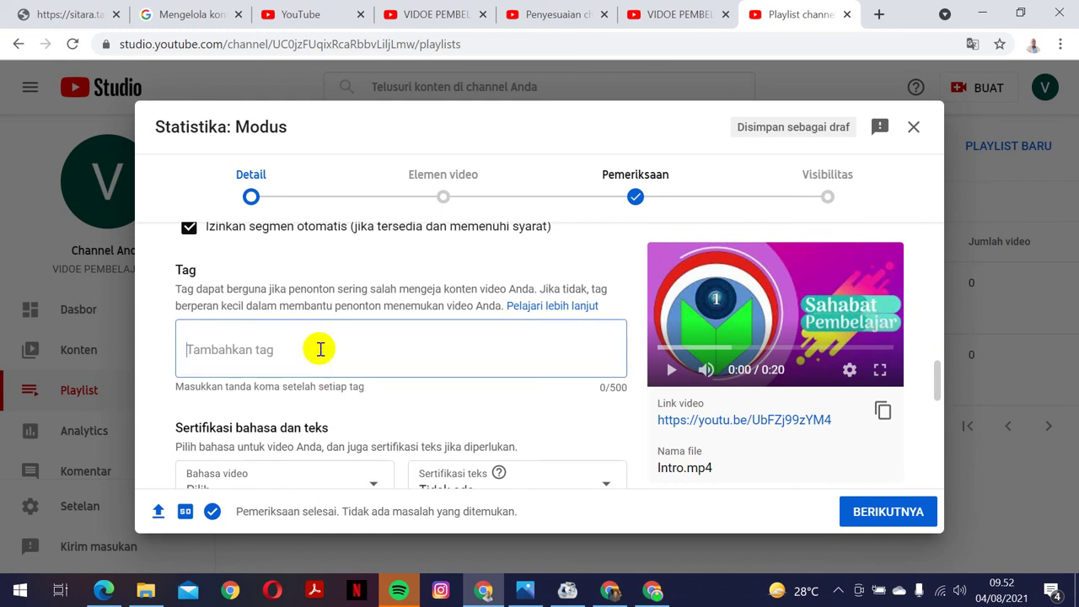
type("mo")
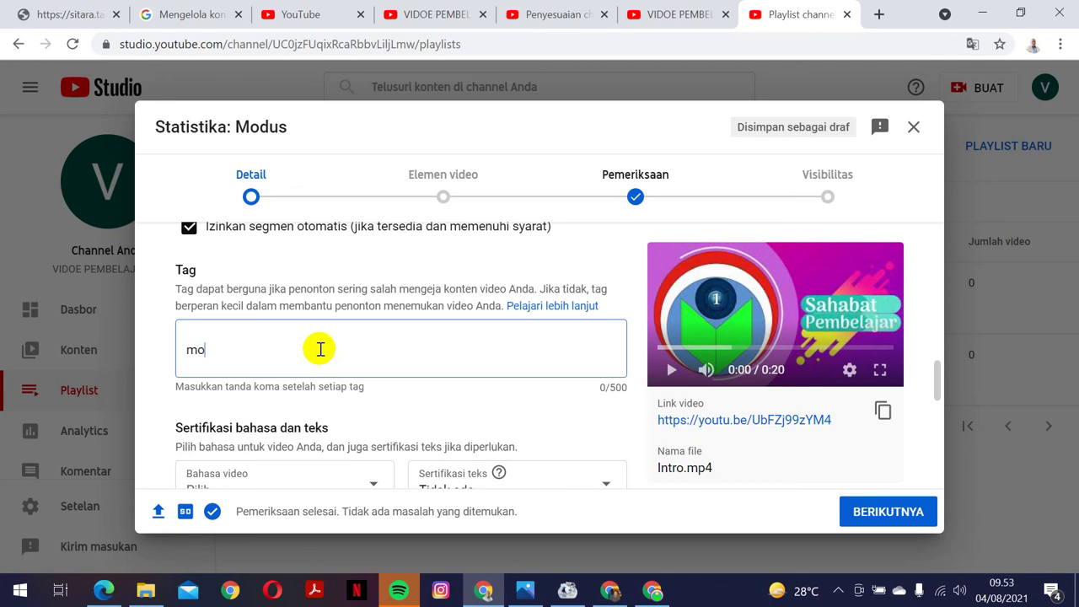
type("dus,")
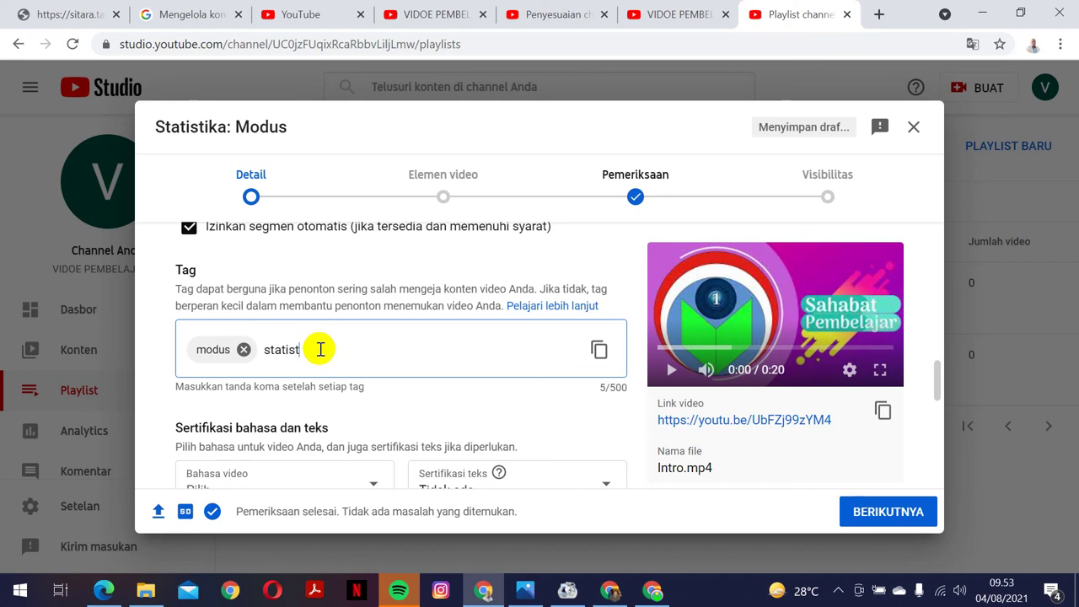
type("statistika,")
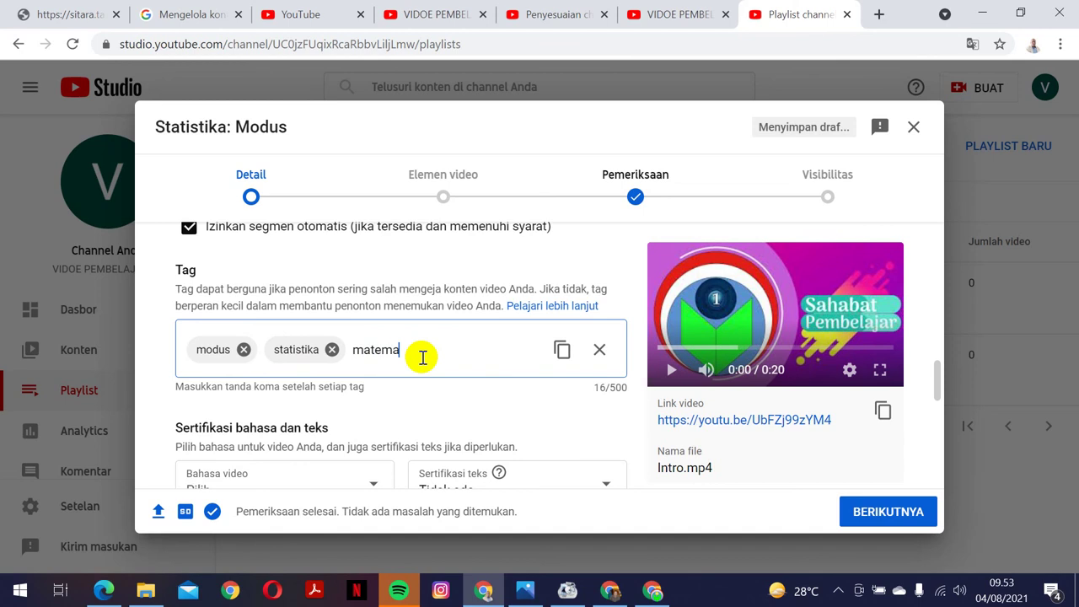
type("matematika,")
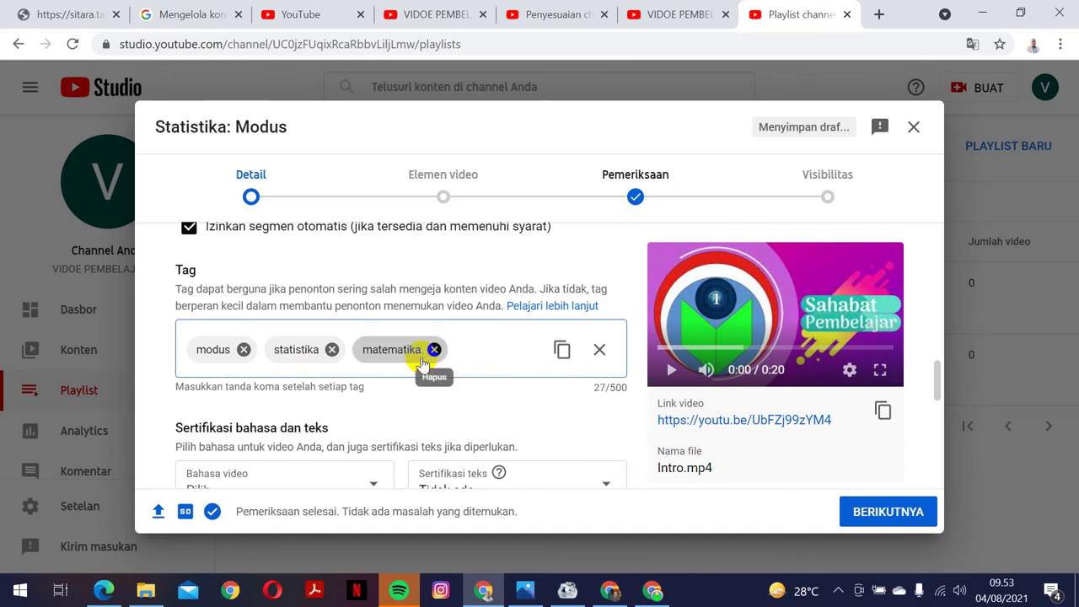
Step: Answer the required audience question by declaring that the video is not made for children
left_click_drag(937, 379, 940, 463)
left_click(889, 518)
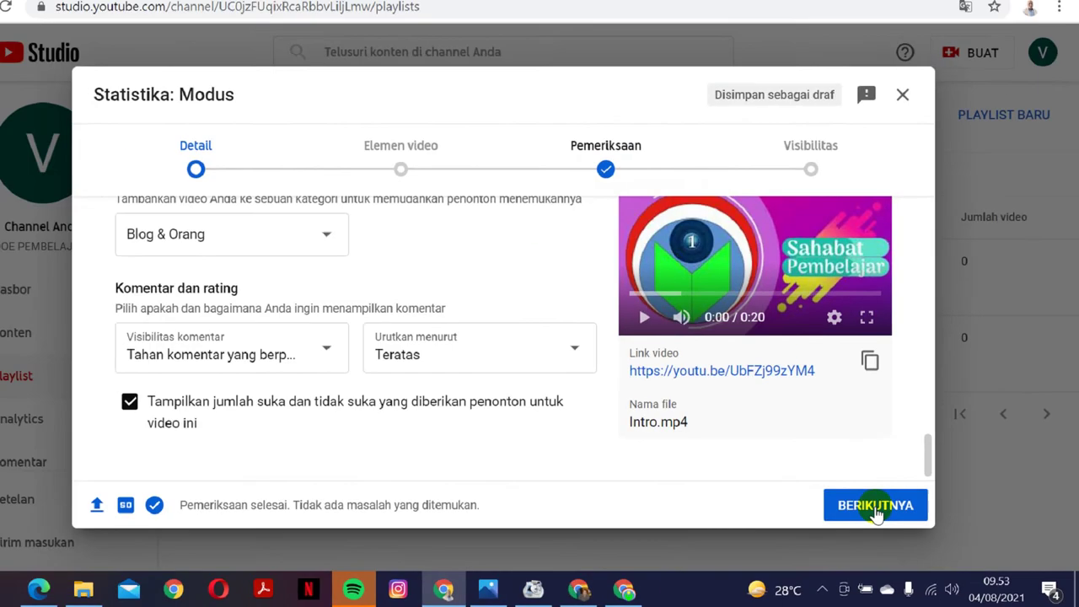
left_click(889, 516)
left_click(889, 516)
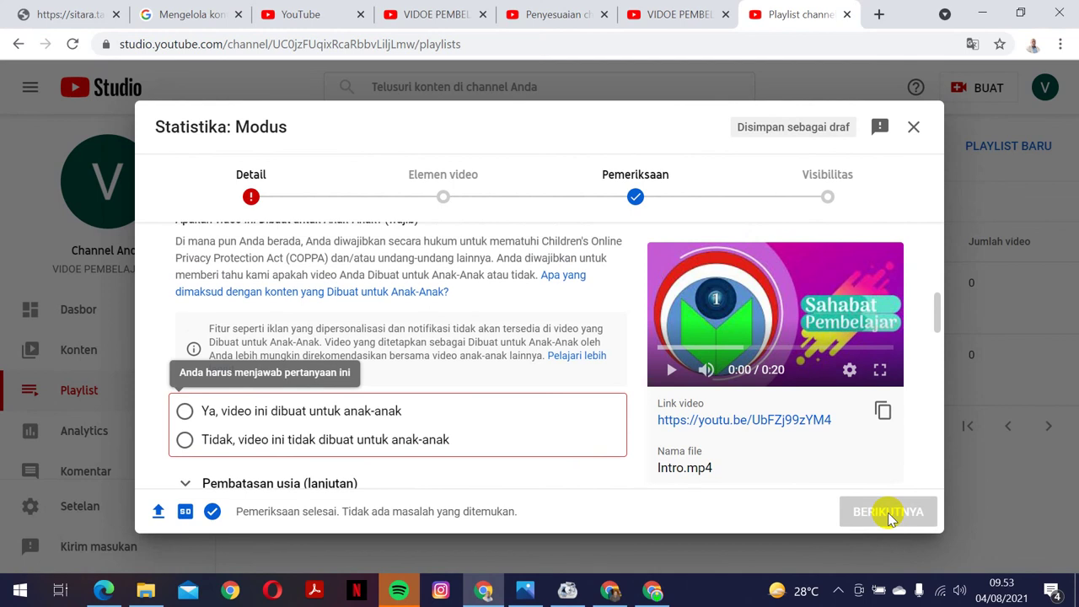
left_click(185, 441)
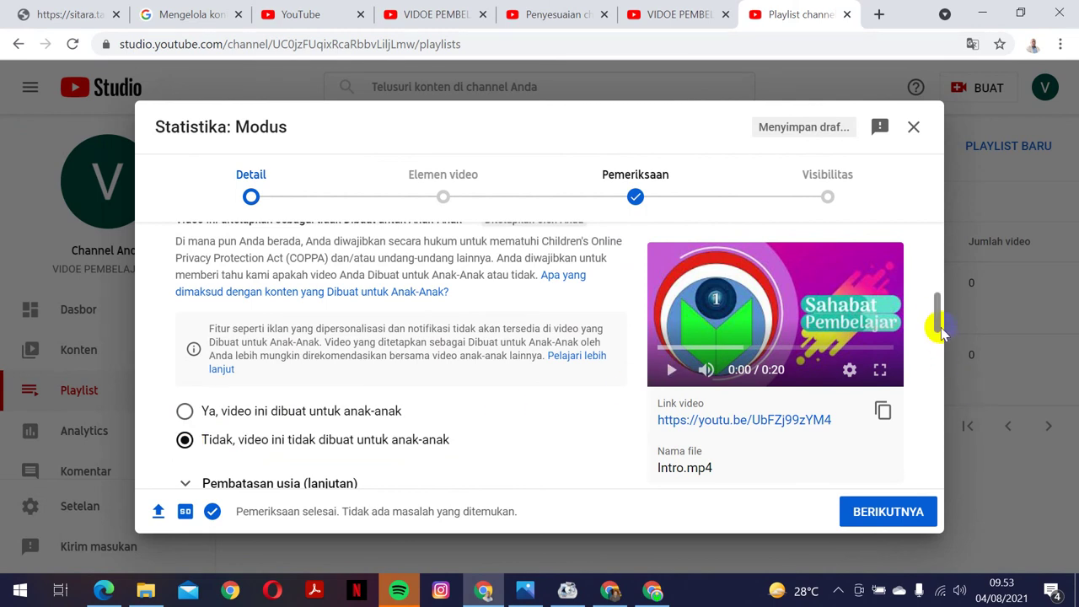
Step: Set the video's comment visibility to "Izinkan semua komentar"
left_click_drag(940, 318, 956, 474)
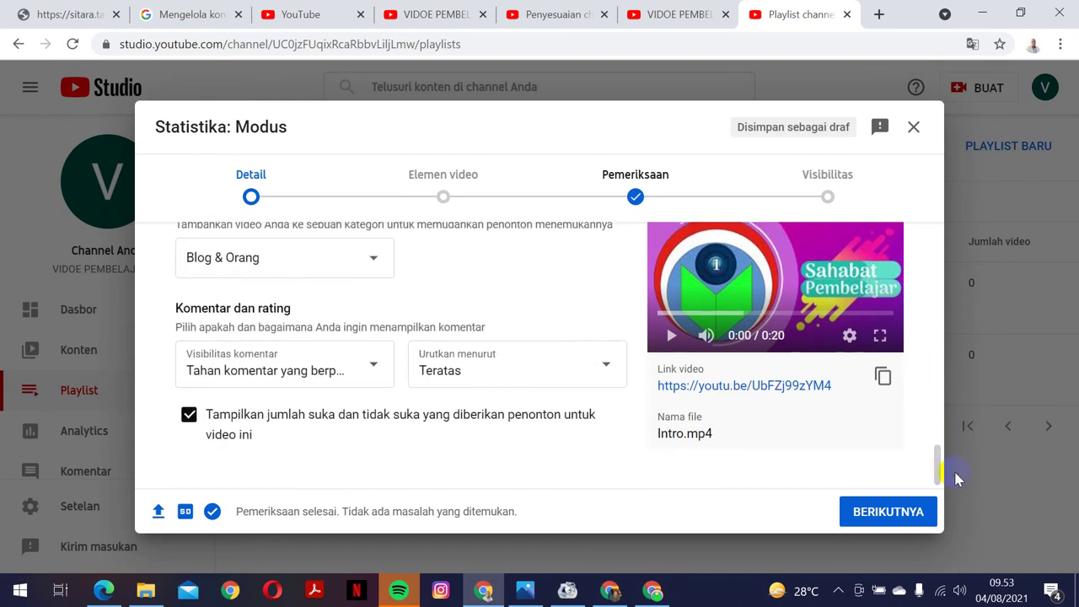
left_click(373, 369)
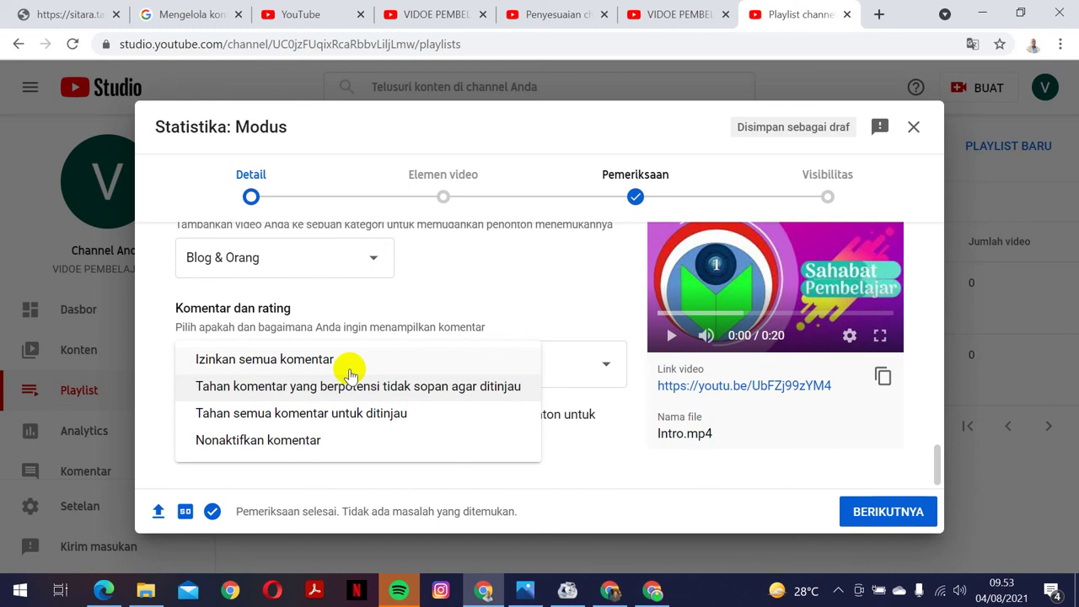
left_click(282, 358)
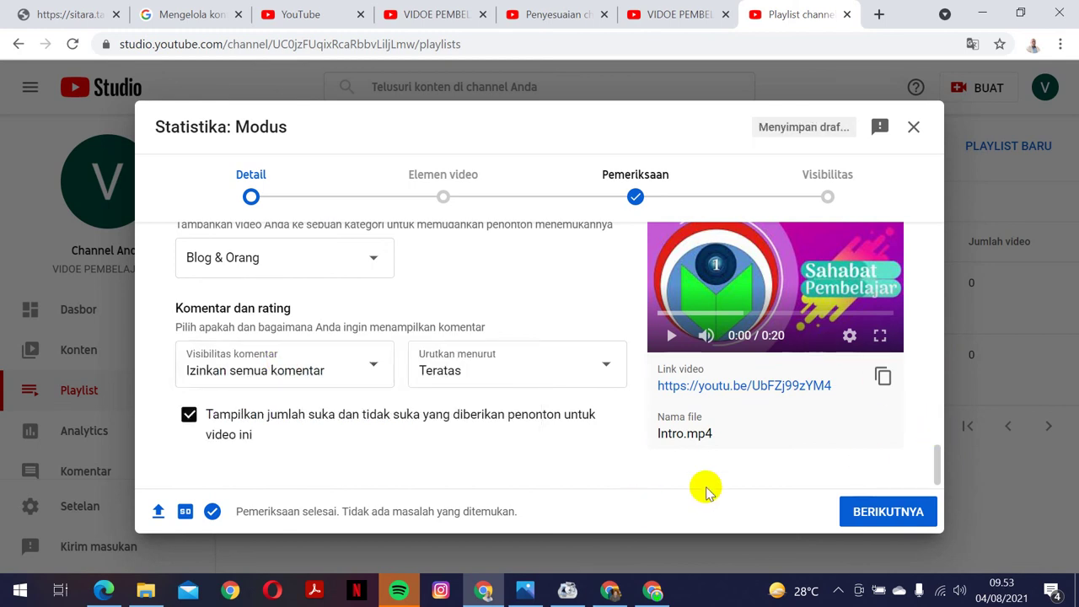
Step: Go through the video elements and checks without changes, publish the video as "Publik", and open the channel's content list
left_click(873, 522)
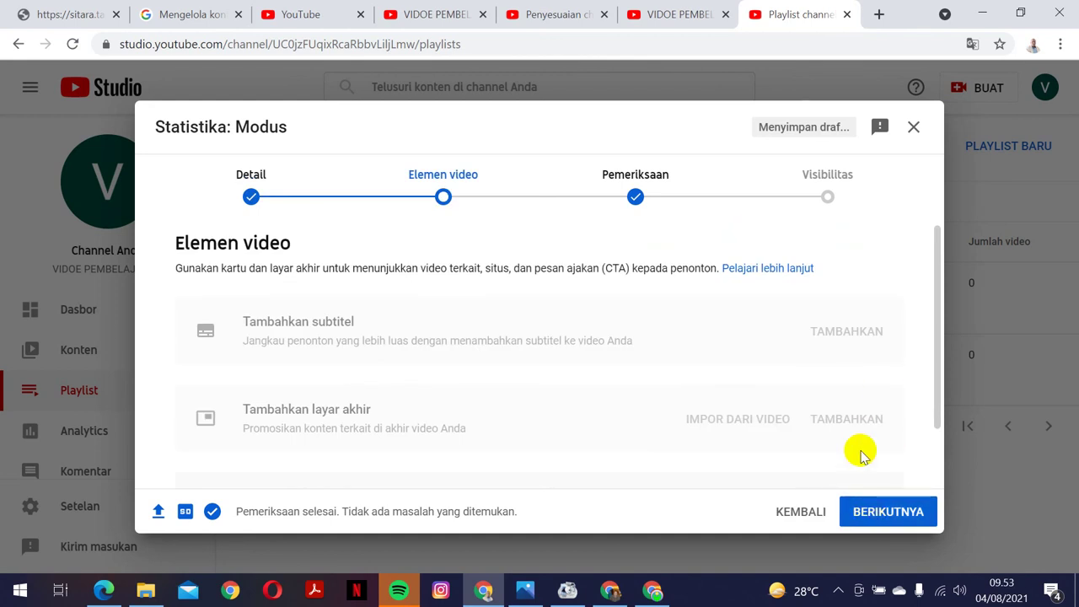
left_click(869, 512)
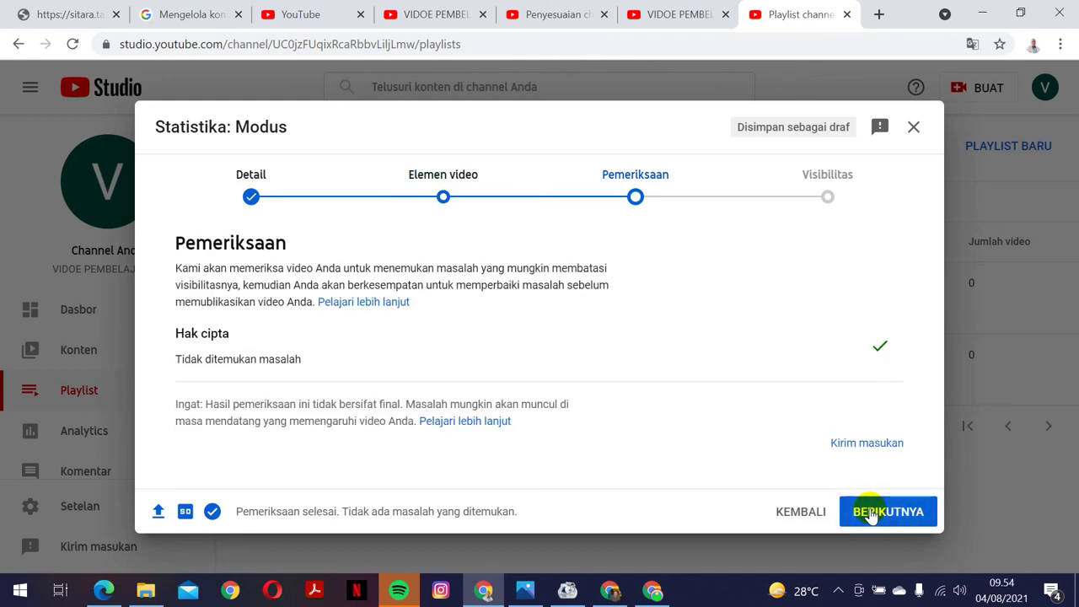
left_click(868, 515)
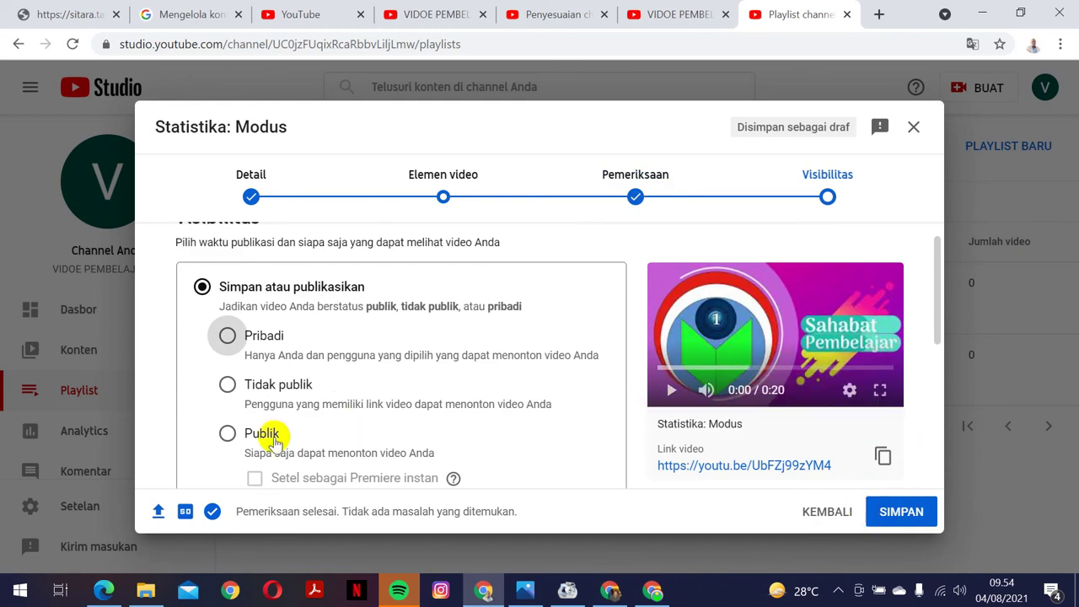
left_click(227, 434)
left_click(860, 522)
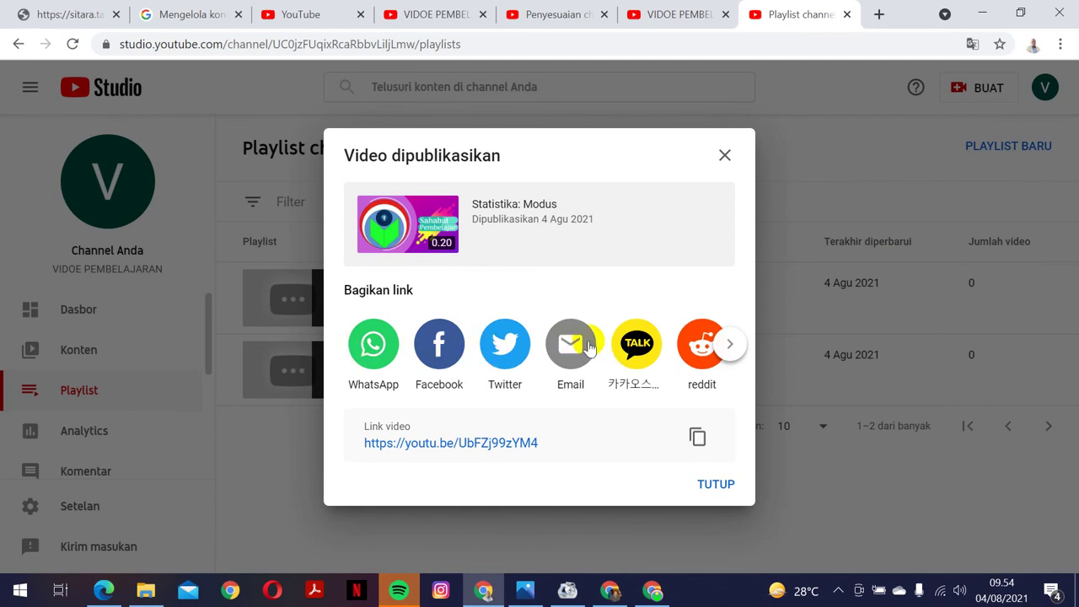
left_click(716, 489)
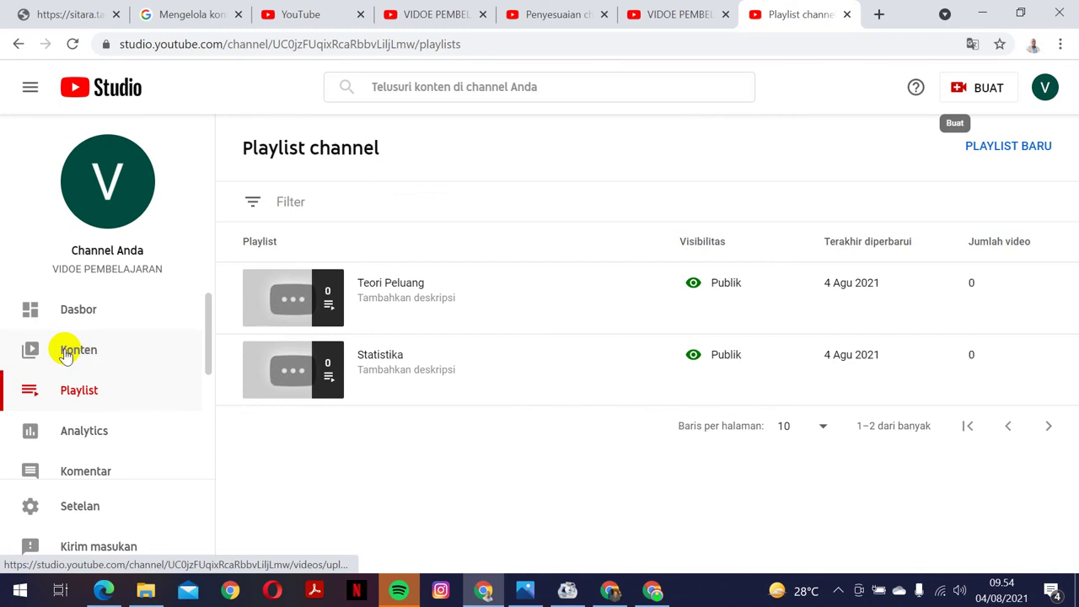
left_click(66, 353)
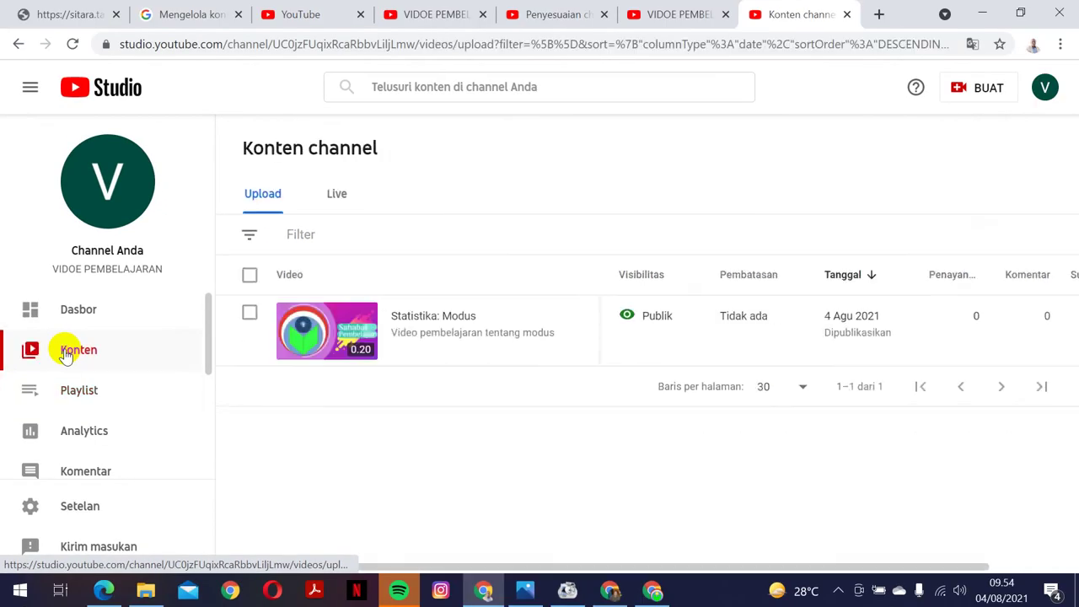